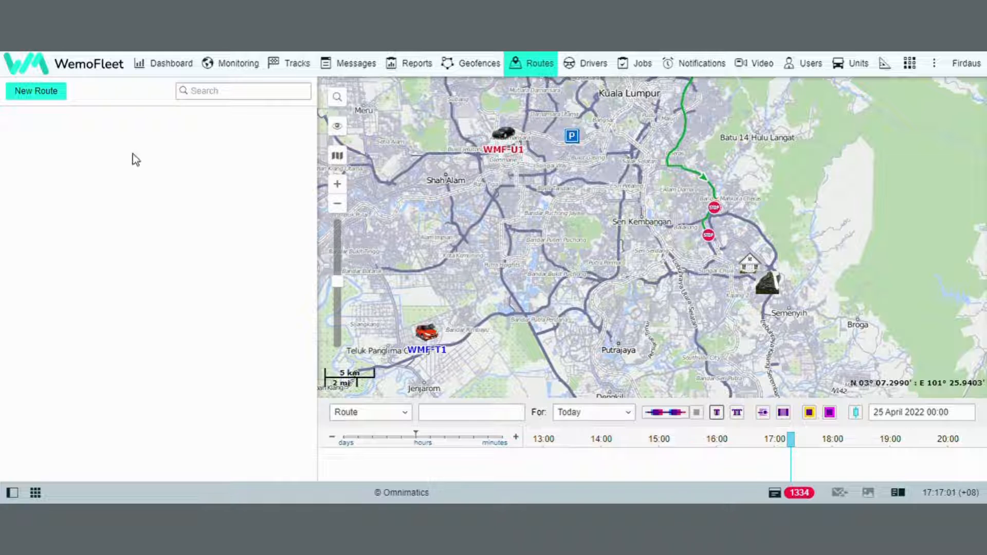
Create a new route named Route 1 with the description Check Points
click(36, 91)
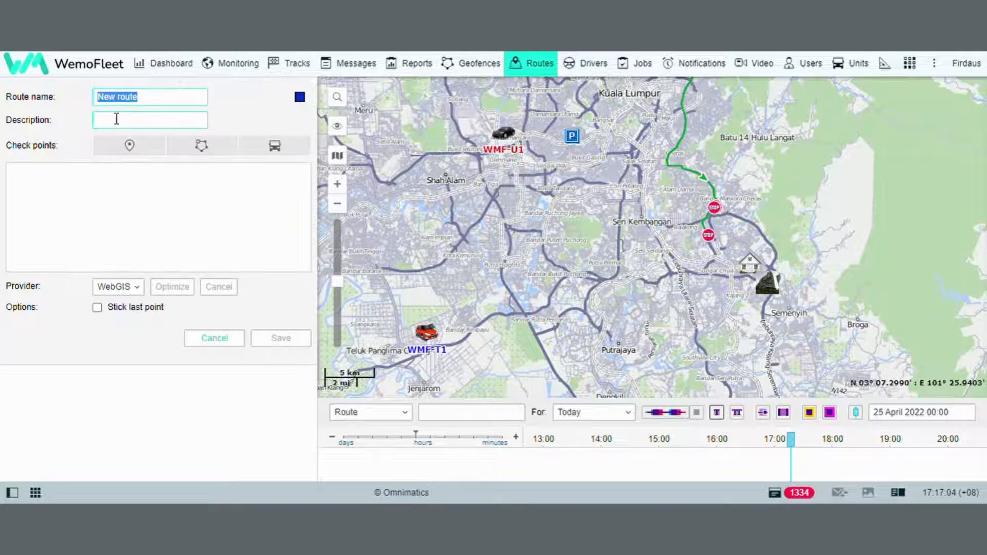
text(Route 1)
text(Chec)
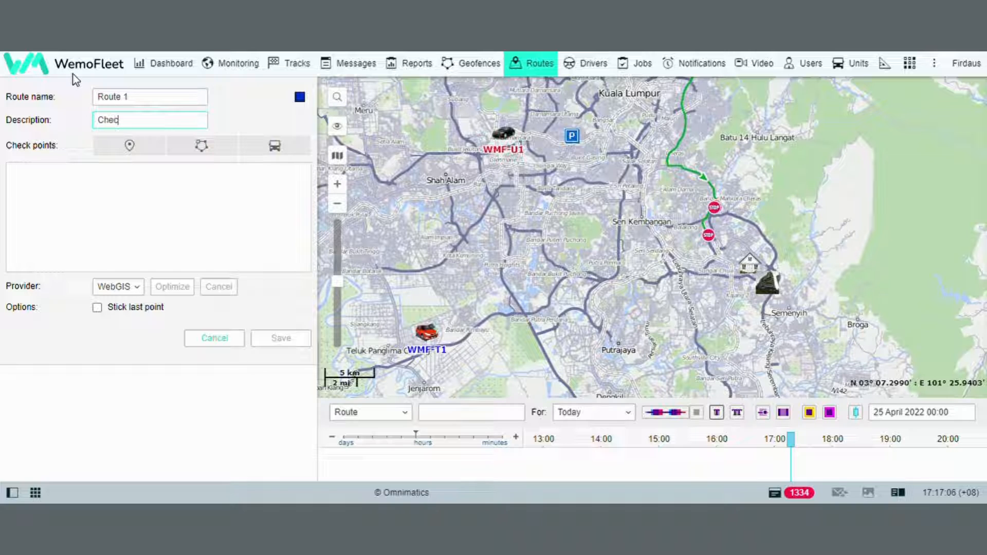
text(k Points)
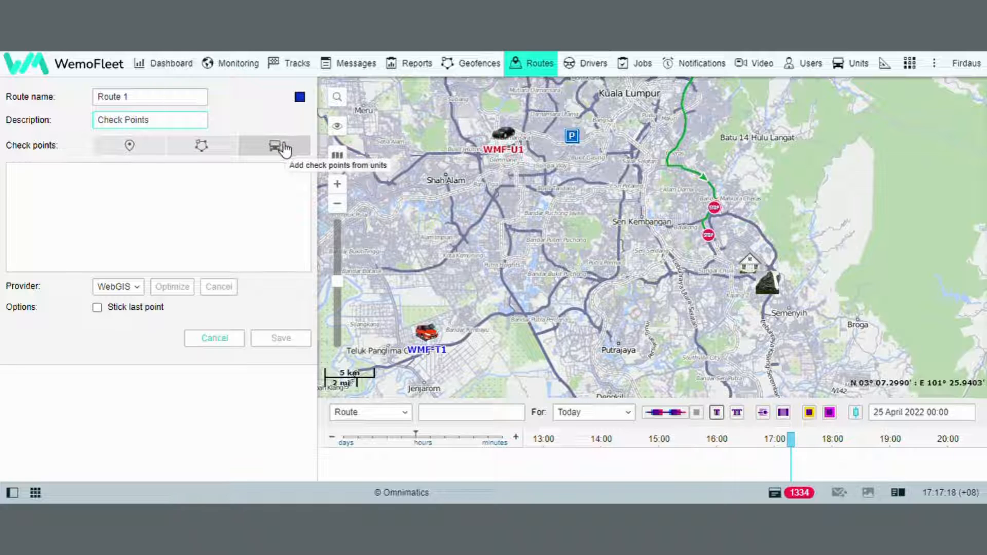
Pick a point on the map at Persiaran Rimbayu, Bandar Rimbayu, and add it as the route's first check point
click(130, 147)
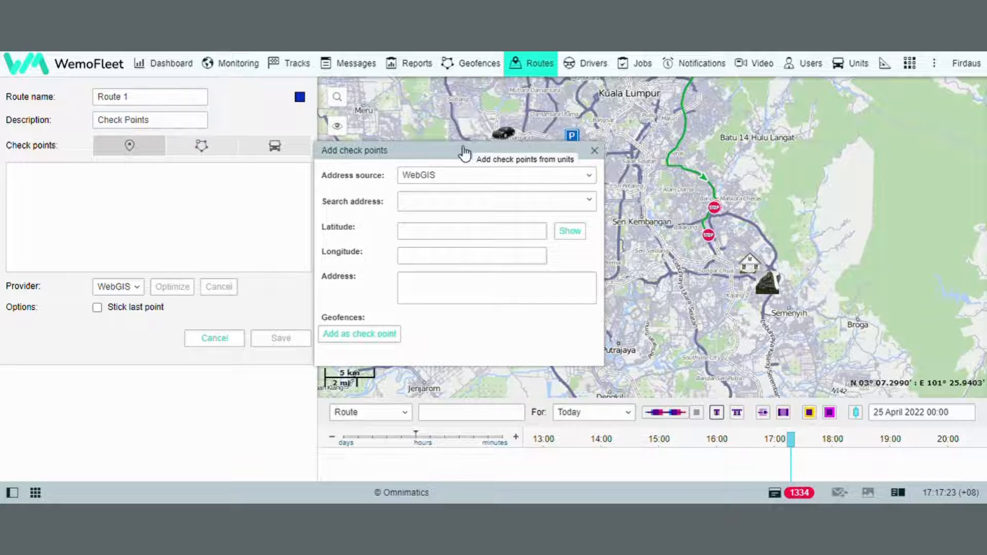
drag(465, 153, 367, 80)
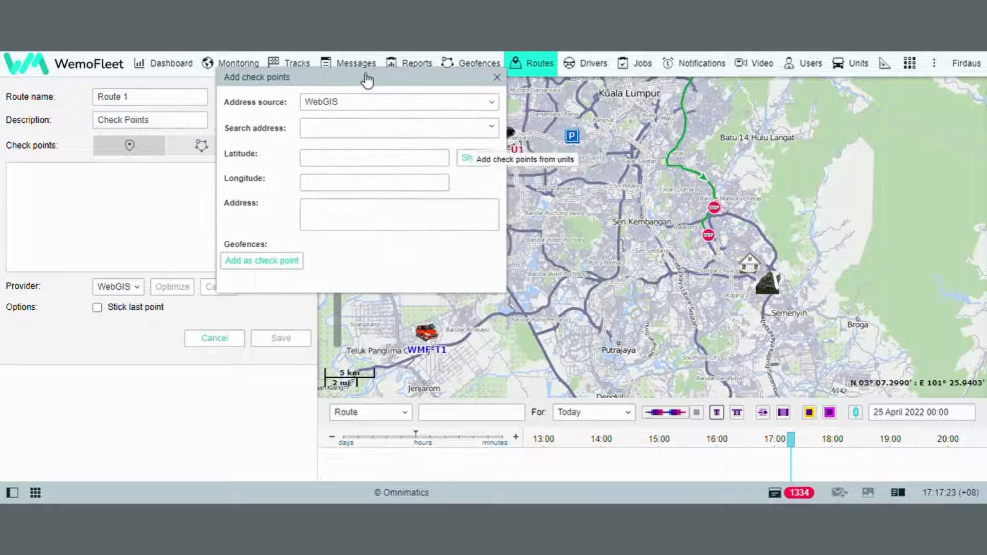
click(488, 326)
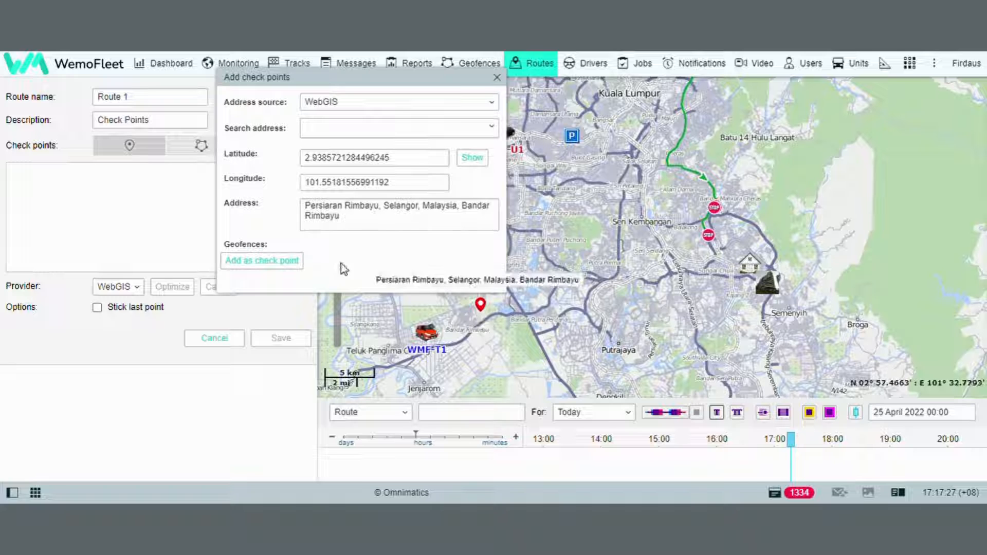
click(294, 262)
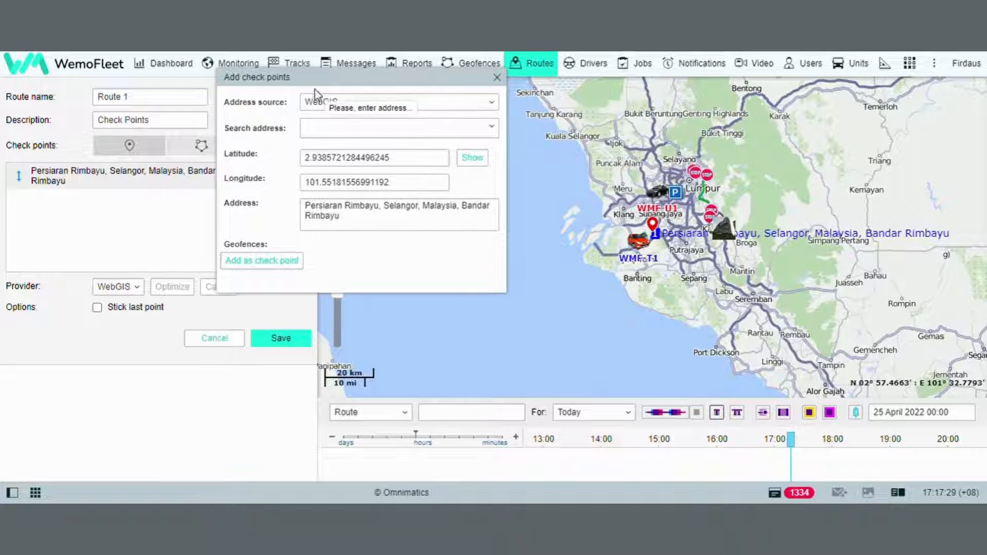
Add the House 2 geofence and the unit 1M4U4024 as further check points of the route
drag(315, 77, 550, 103)
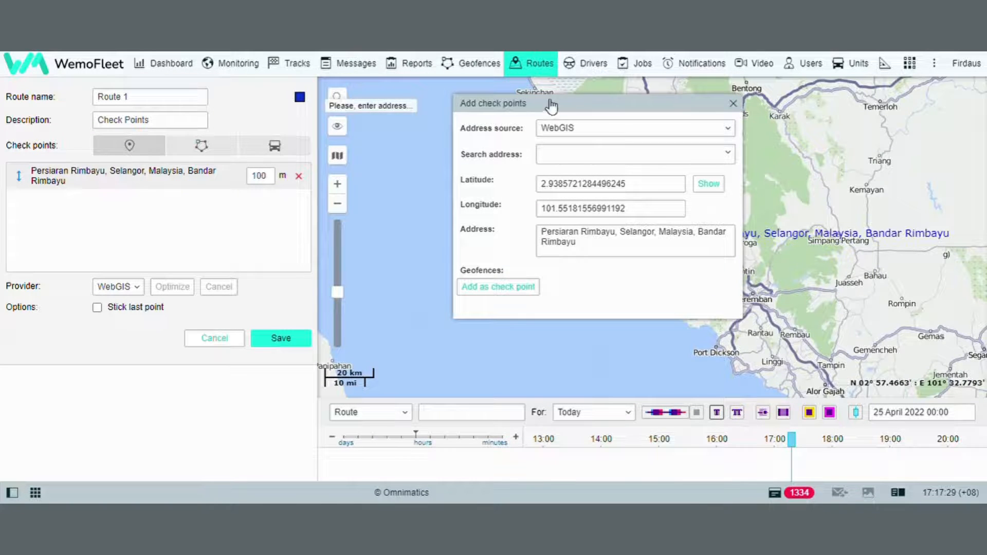
click(204, 148)
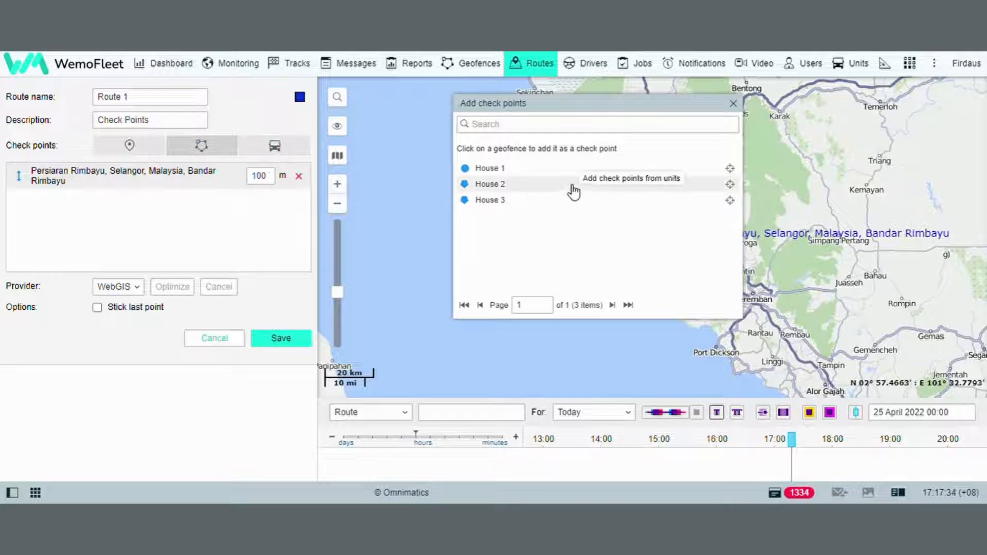
click(573, 194)
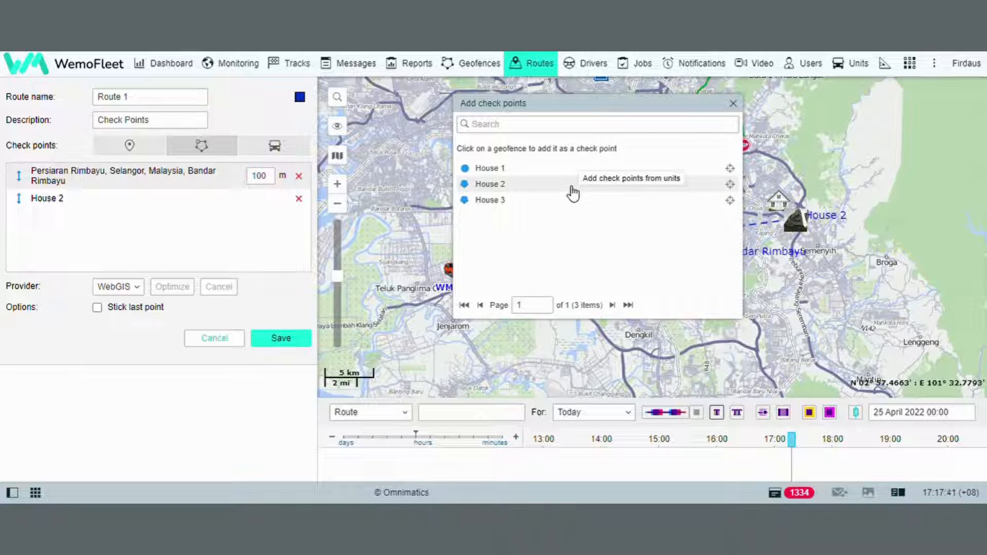
click(291, 146)
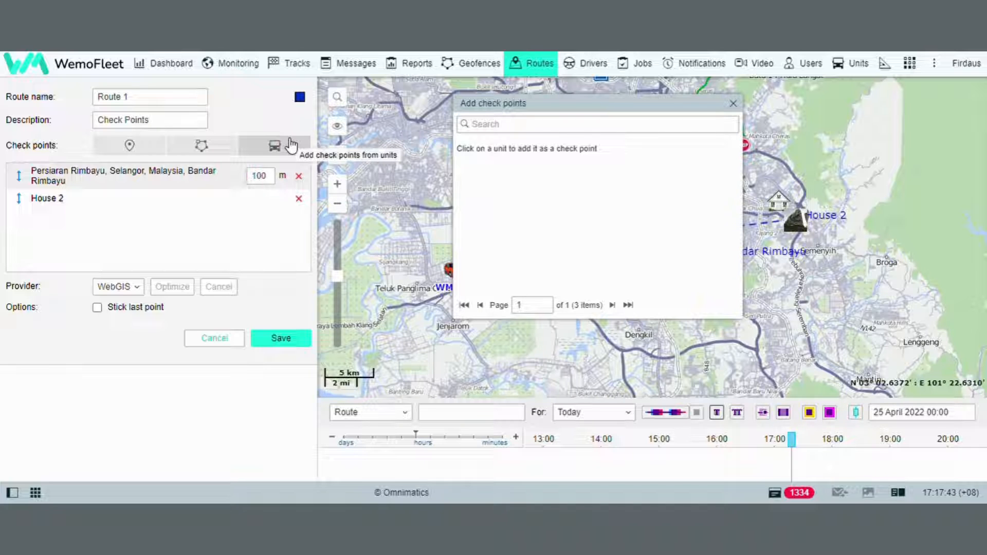
click(529, 185)
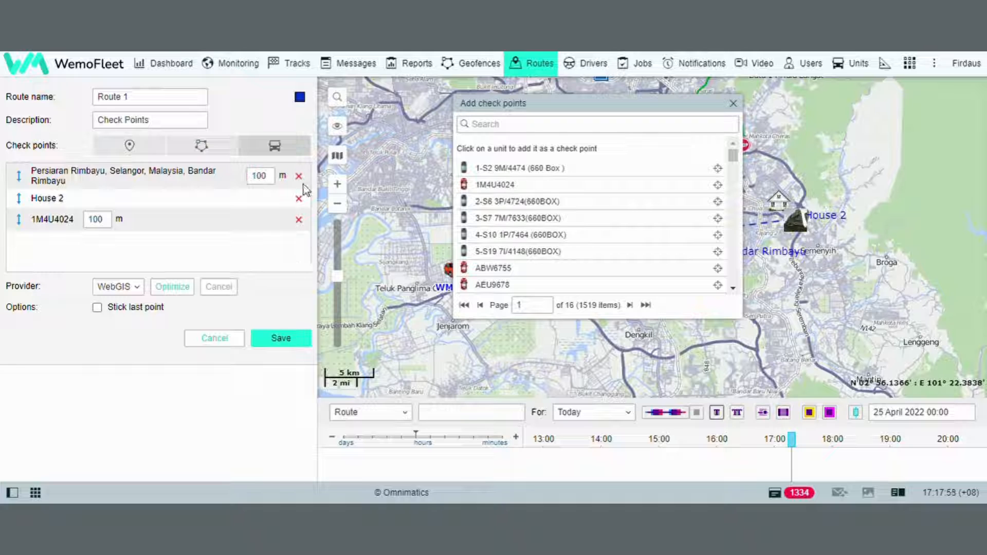
click(302, 98)
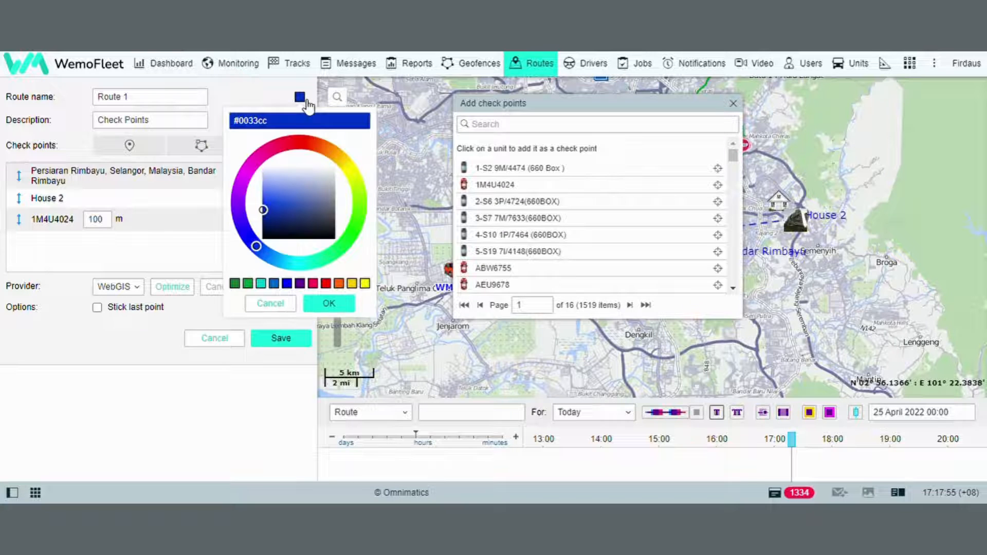
click(309, 155)
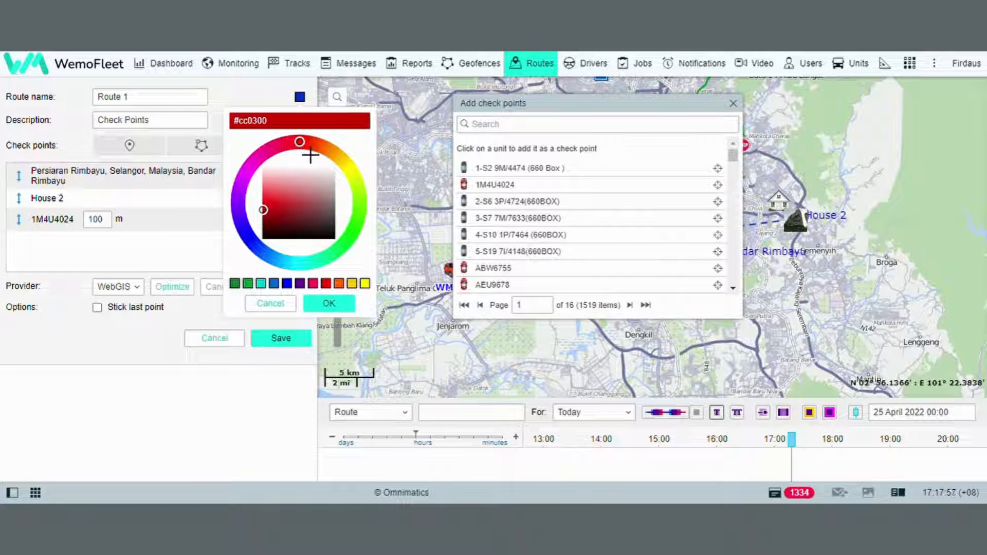
key(Escape)
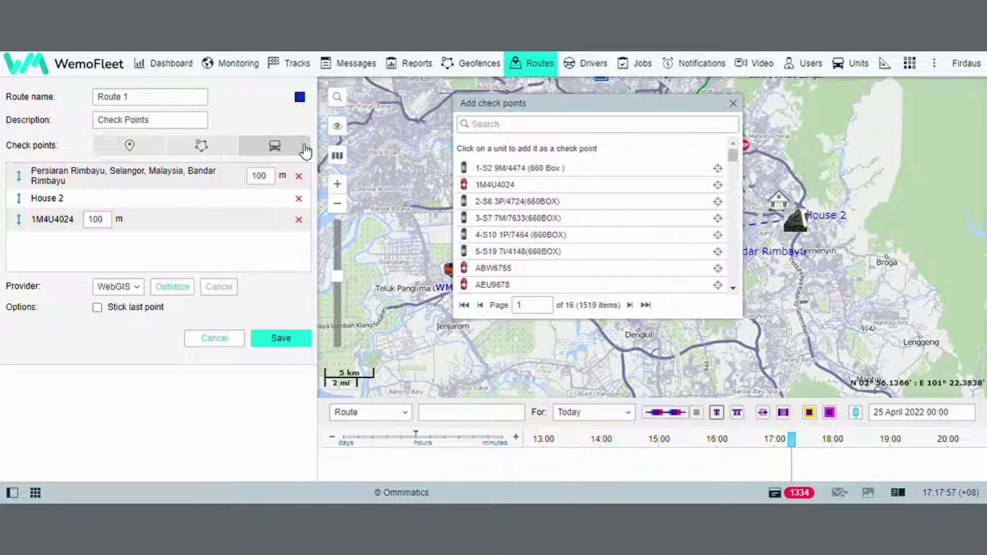
Save the new route with its three check points
click(286, 340)
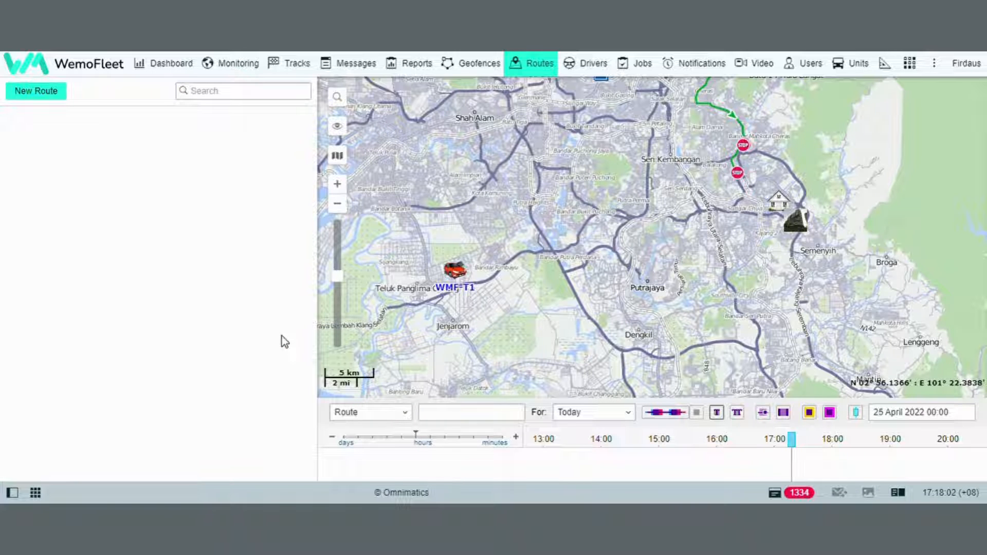
drag(597, 319, 596, 398)
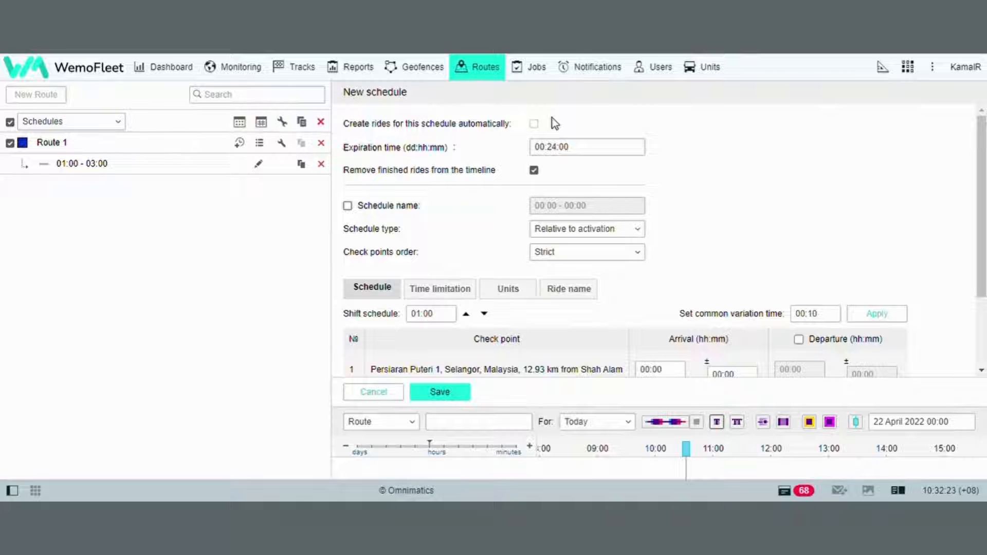
Set the new schedule's type to Relative to day, and switch removal of finished rides from the timeline off and on again
click(636, 233)
click(614, 261)
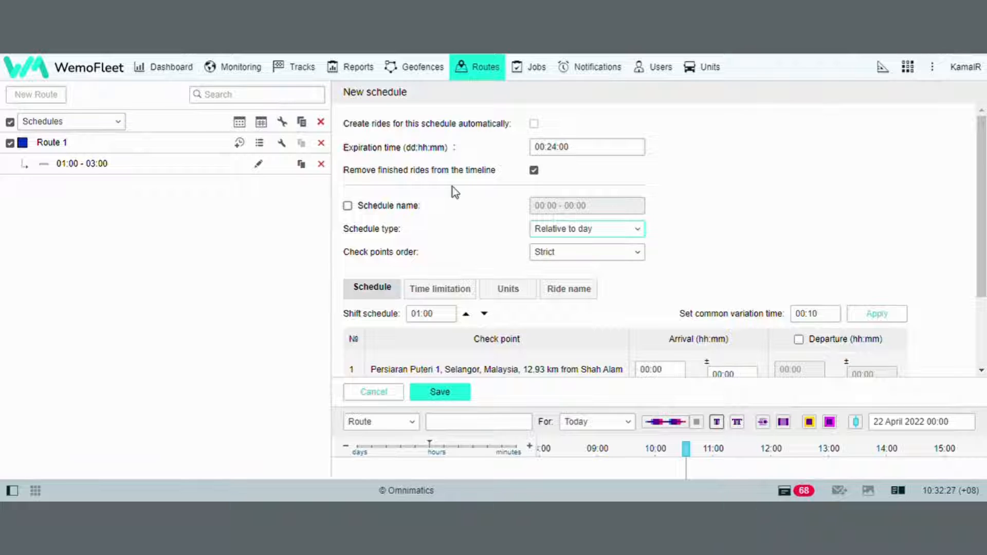
click(562, 157)
click(535, 172)
click(536, 173)
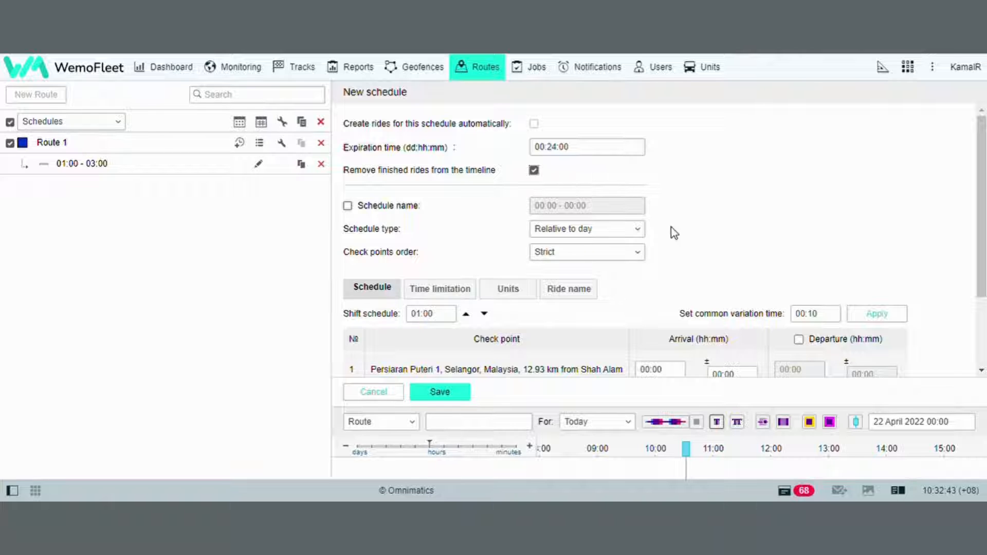
Try the Relative to activation and Absolute schedule types, and return the type to Relative to activation
click(642, 237)
click(600, 247)
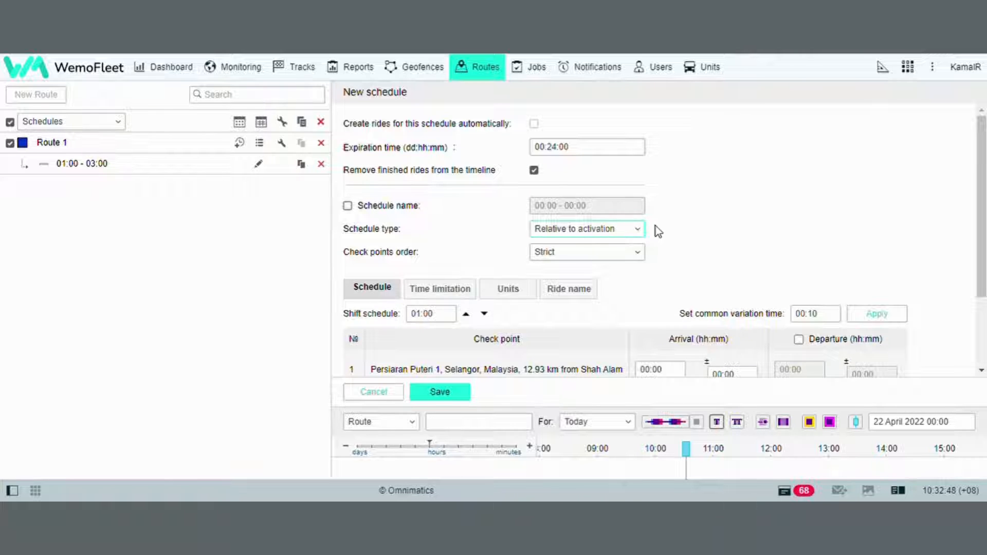
click(613, 253)
click(580, 259)
click(622, 232)
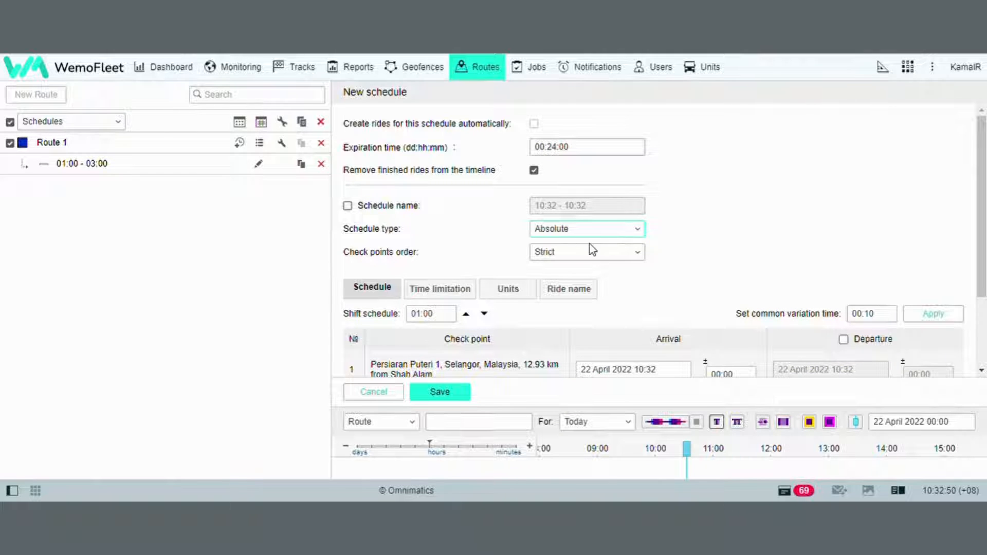
click(591, 245)
Set the first check point's arrival time to 01:00 under the Relative to activation type
scroll(699, 250, down, 3)
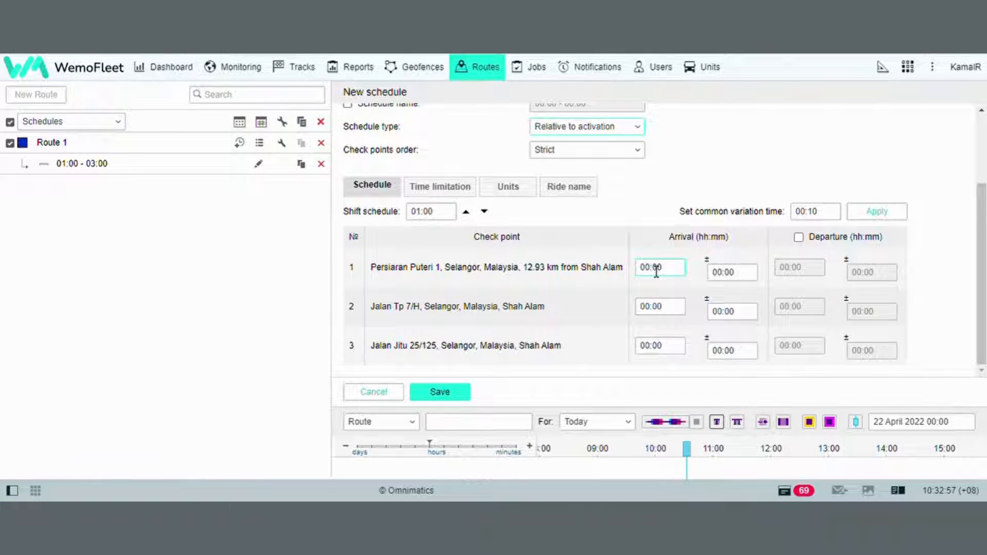
click(656, 272)
text(1)
click(648, 239)
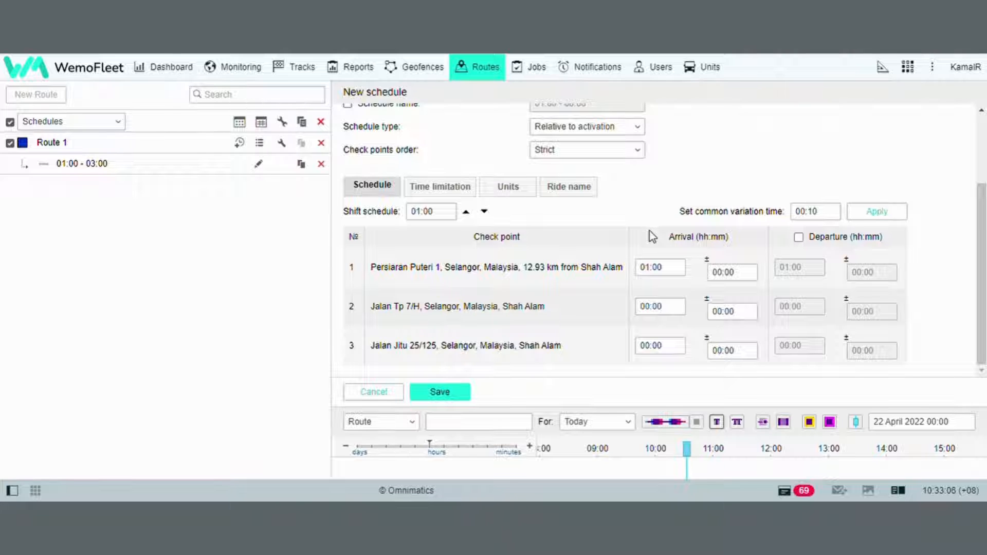
click(646, 267)
Change the schedule type to Relative to day and enter 01:00 again as the first check point's arrival time
scroll(662, 253, up, 1)
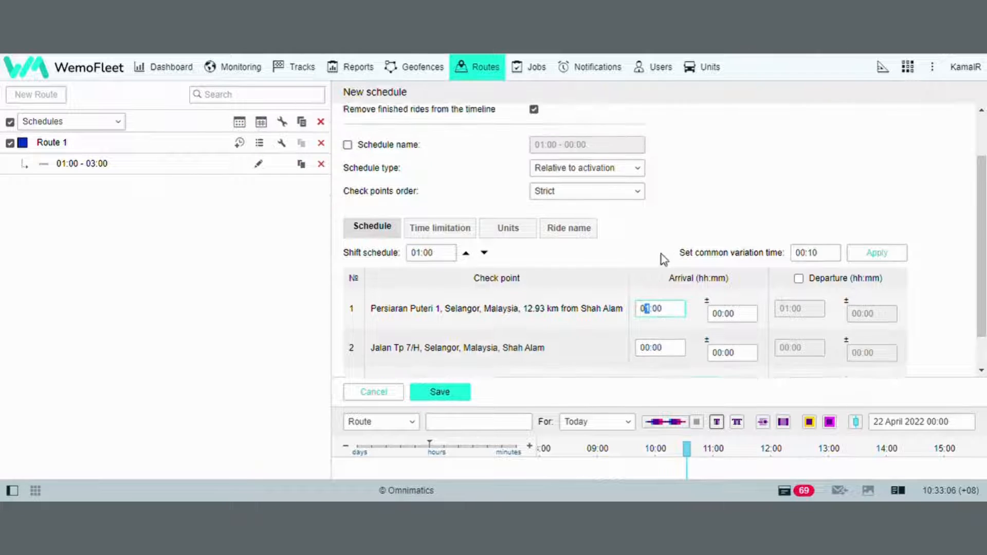
scroll(663, 260, up, 1)
click(635, 205)
click(611, 234)
scroll(663, 262, down, 2)
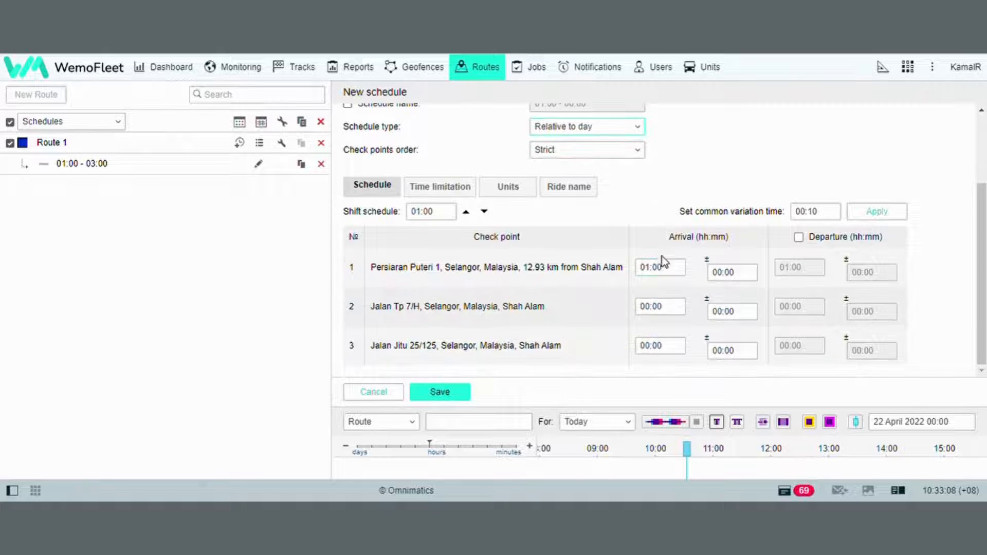
click(659, 270)
text(1)
scroll(663, 222, up, 2)
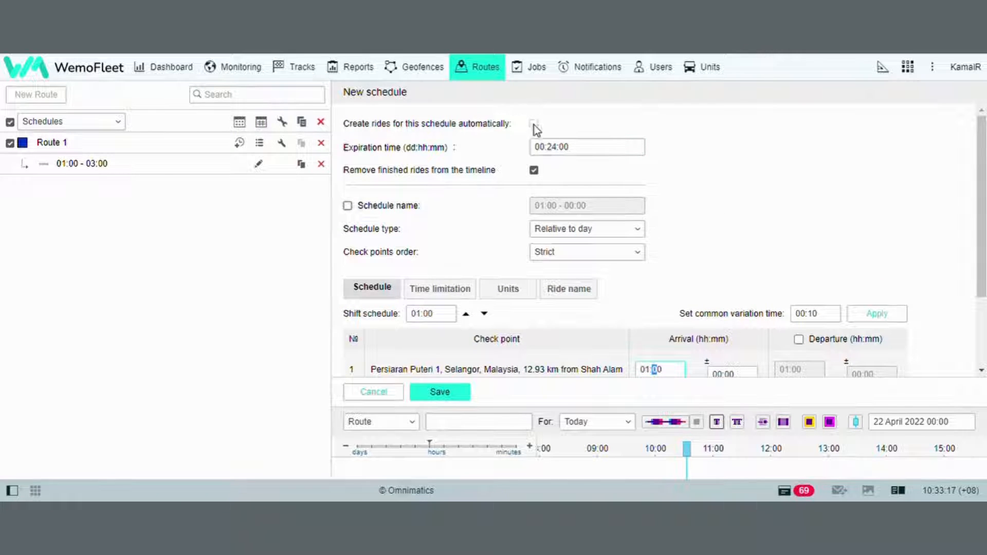
Change the first check point's arrival time to 27:45
scroll(532, 127, down, 1)
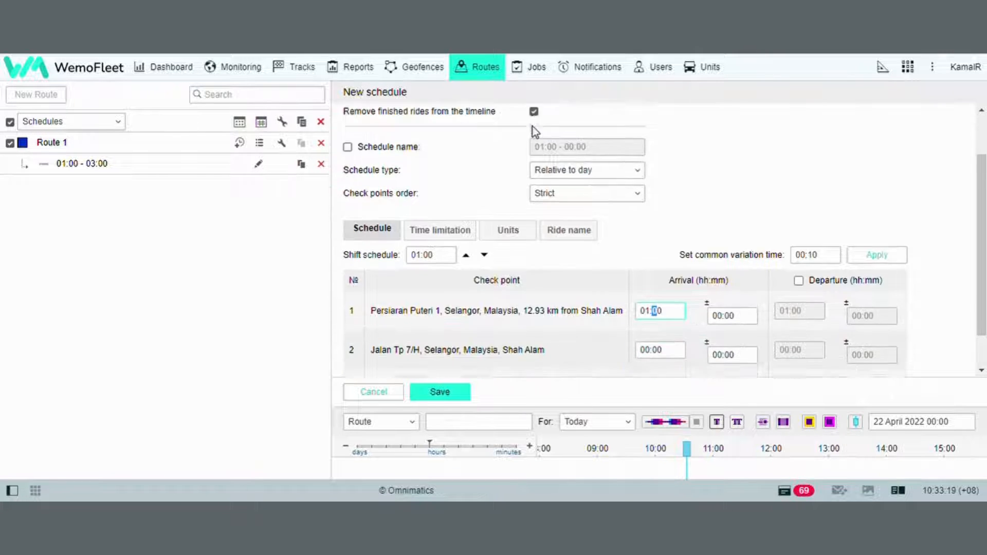
click(648, 299)
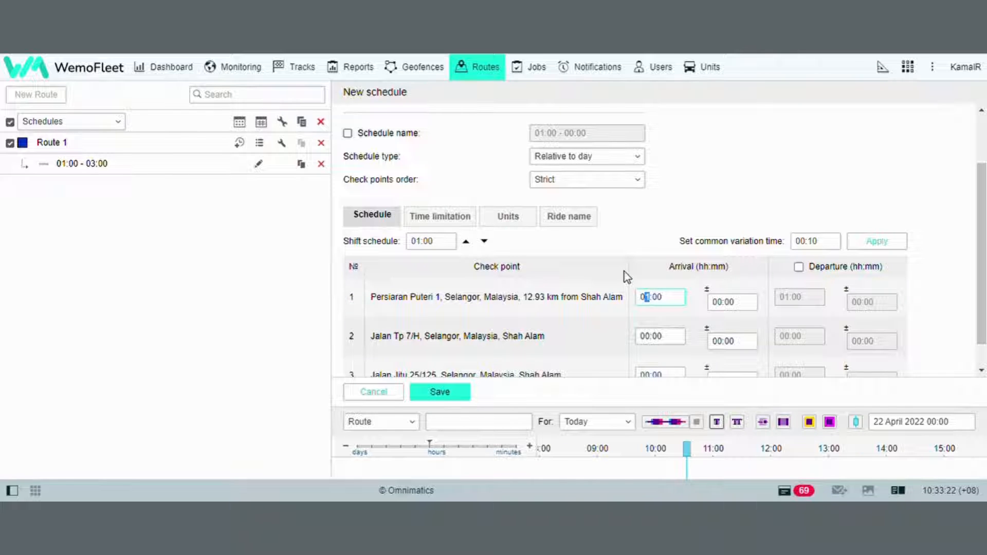
text(13)
click(657, 298)
drag(651, 304, 638, 303)
key(BackSpace)
text(274)
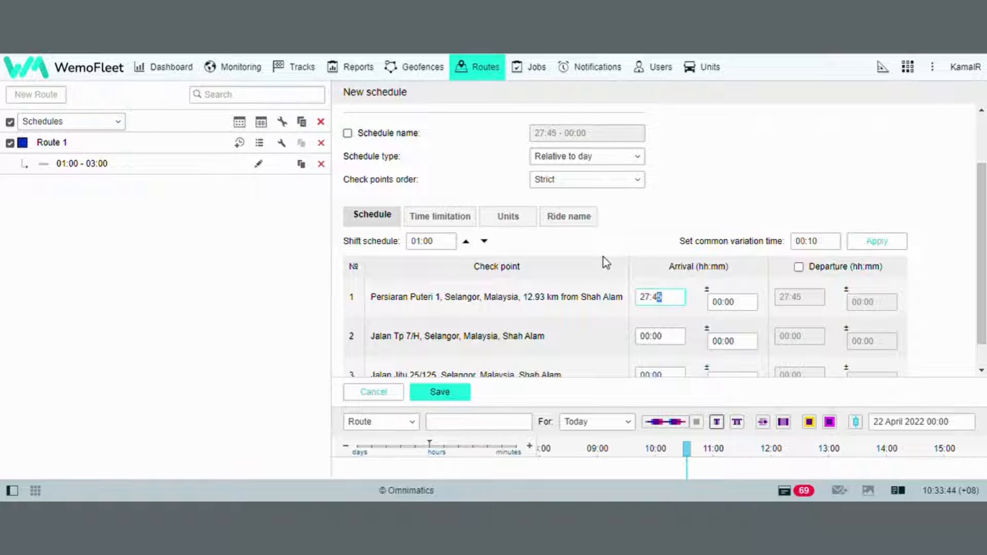
Set the schedule type to Absolute
click(603, 256)
click(636, 159)
click(544, 196)
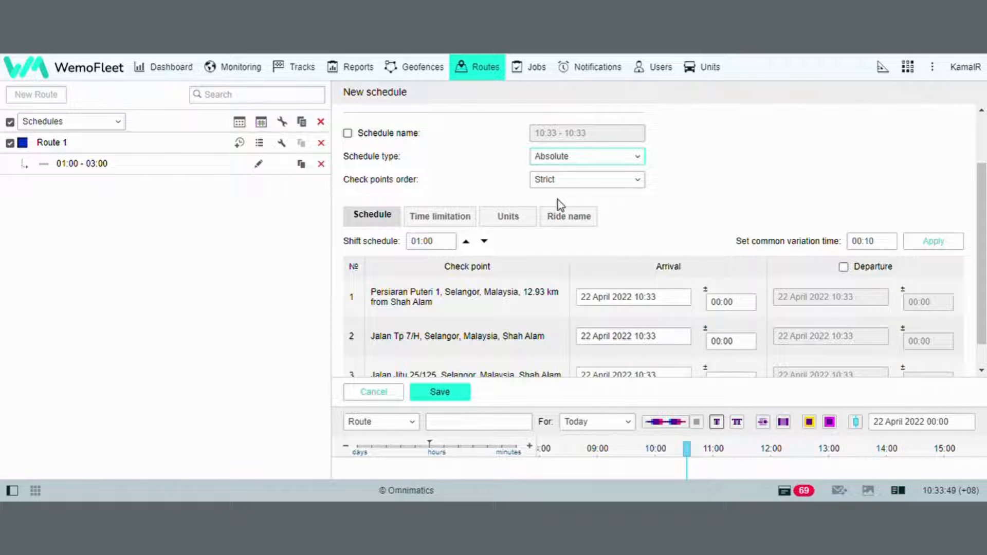
Set the first check point's arrival to 23 April 2022 at 13:33
click(671, 298)
click(703, 476)
click(703, 477)
click(704, 477)
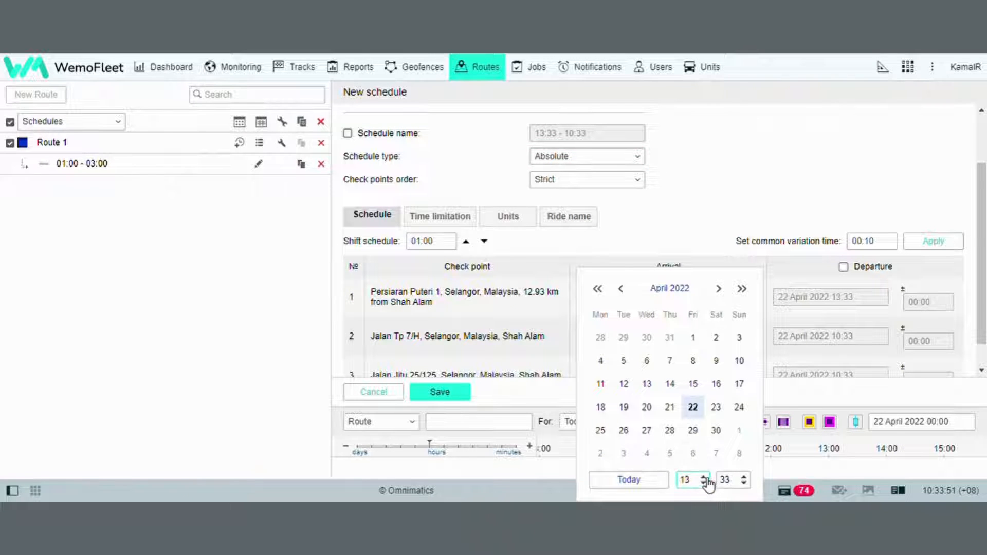
click(714, 407)
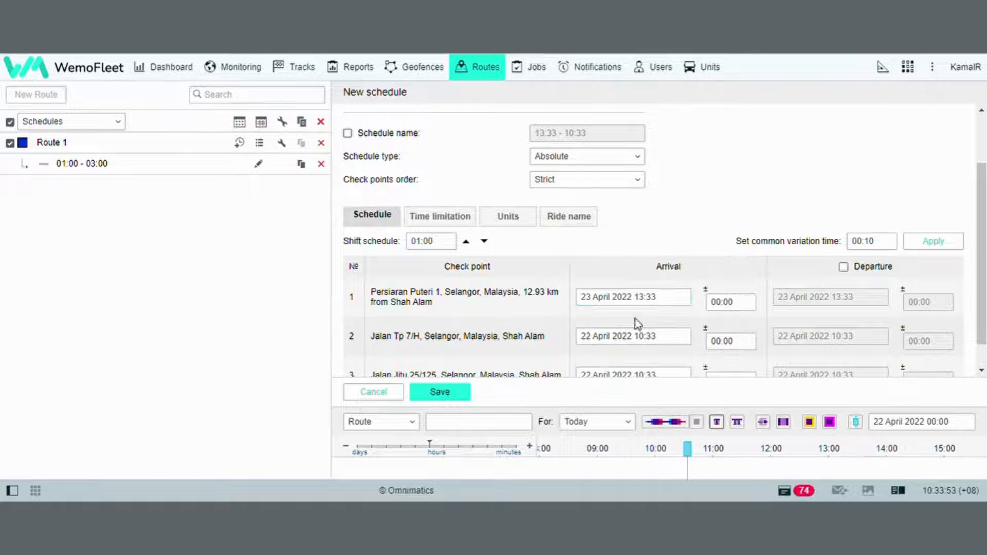
Shift the whole schedule one hour later and two hours back, and apply the common variation time of 00:10 to the check points
click(467, 243)
scroll(488, 248, down, 1)
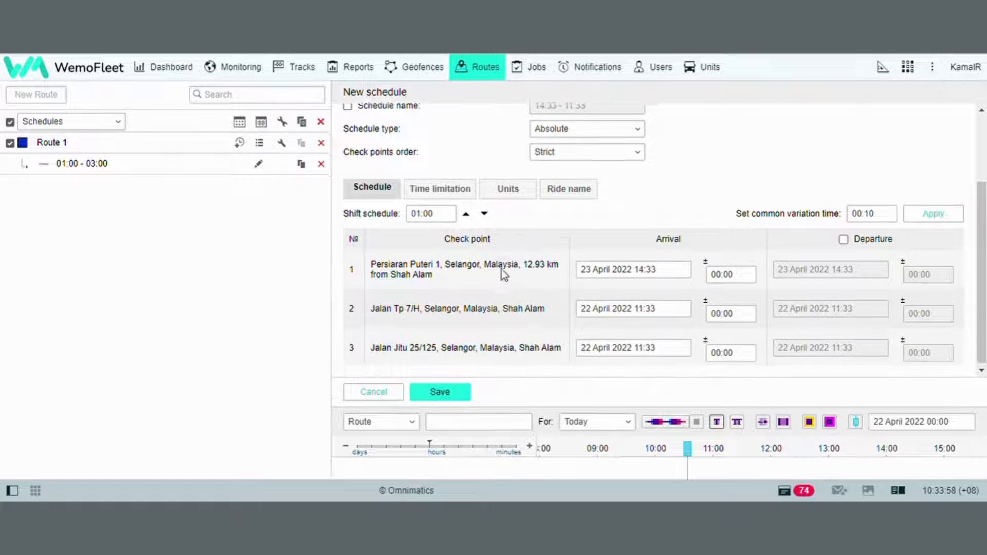
click(485, 212)
click(485, 212)
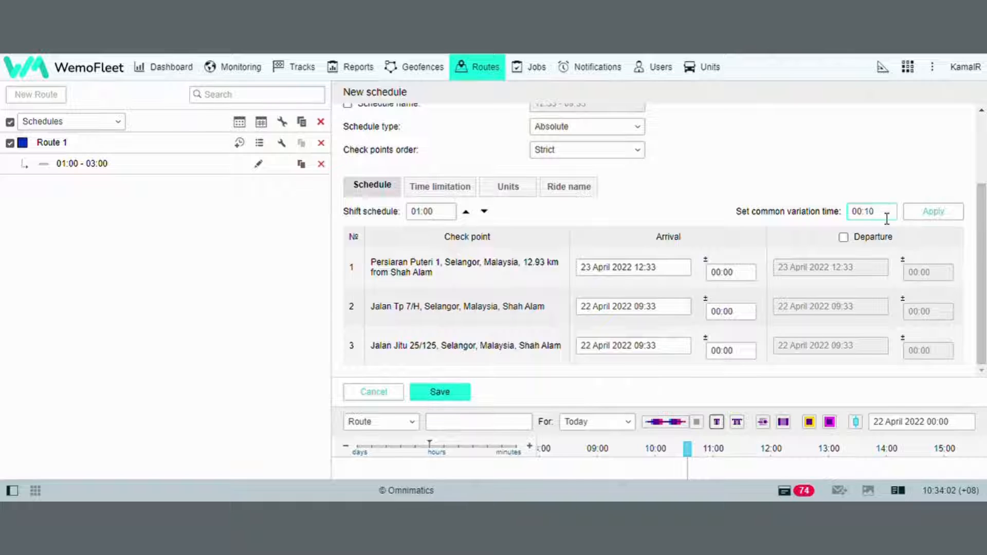
click(938, 222)
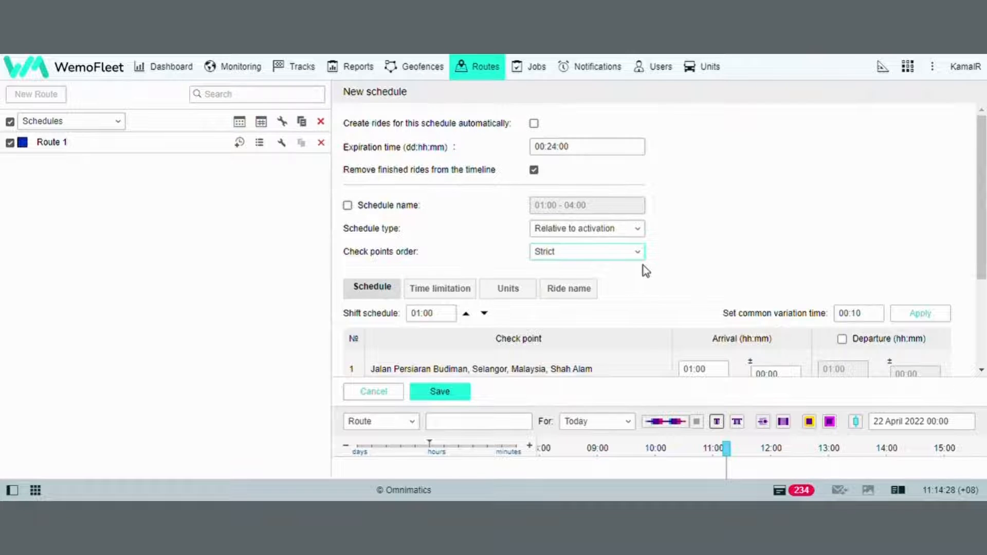
Set the new schedule's check points order to Skipping possible
scroll(642, 266, down, 3)
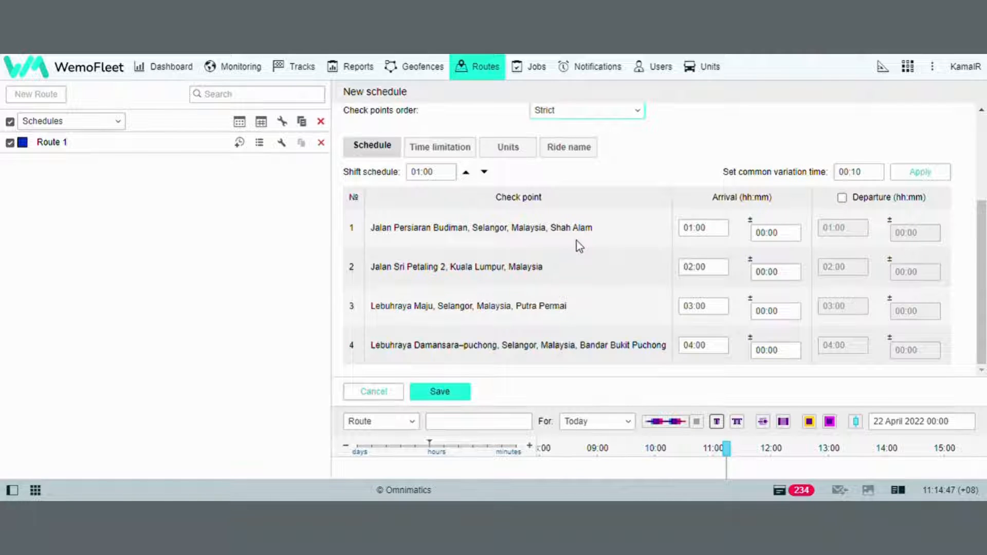
scroll(579, 246, up, 2)
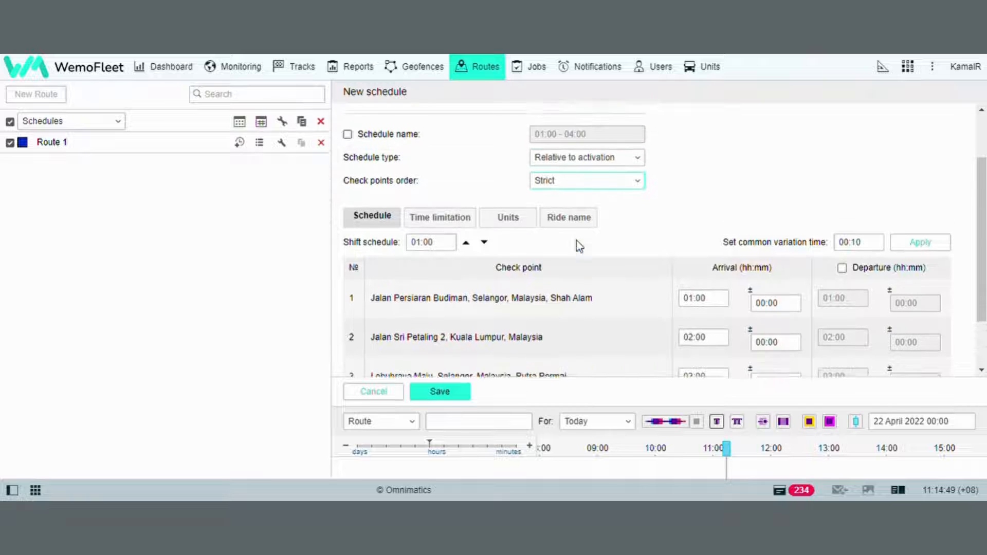
click(606, 191)
click(595, 214)
scroll(604, 249, down, 2)
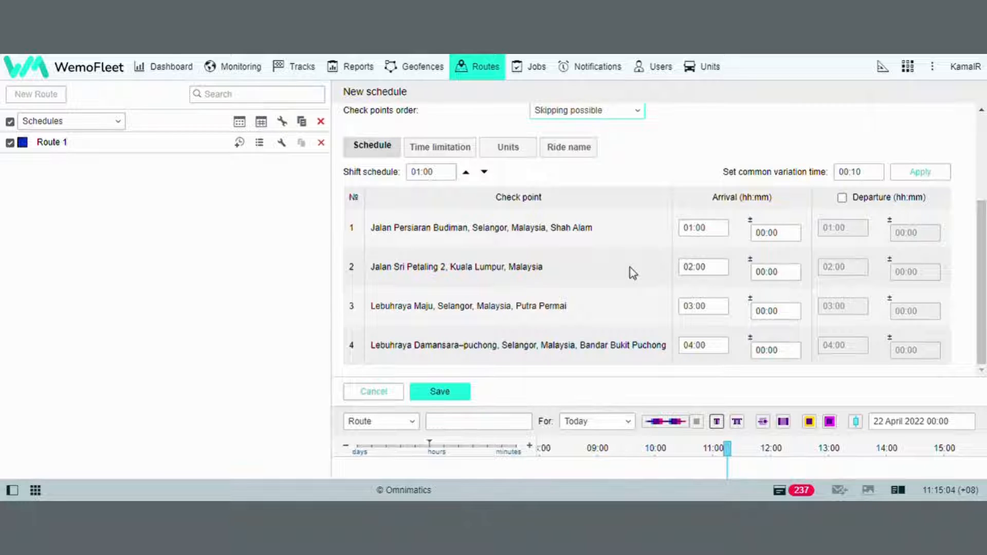
Set the new schedule's check points order to Arbitrary
scroll(632, 273, up, 2)
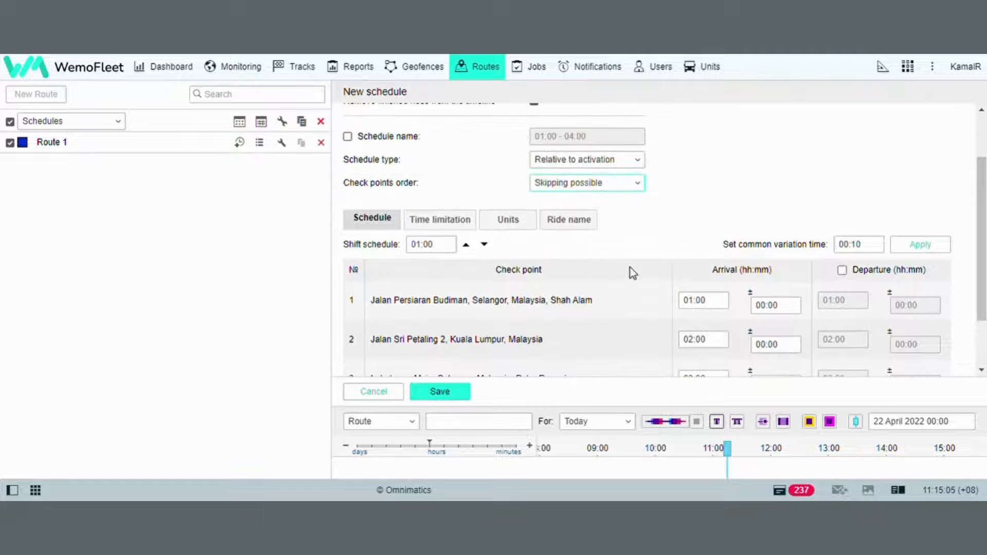
scroll(633, 273, down, 2)
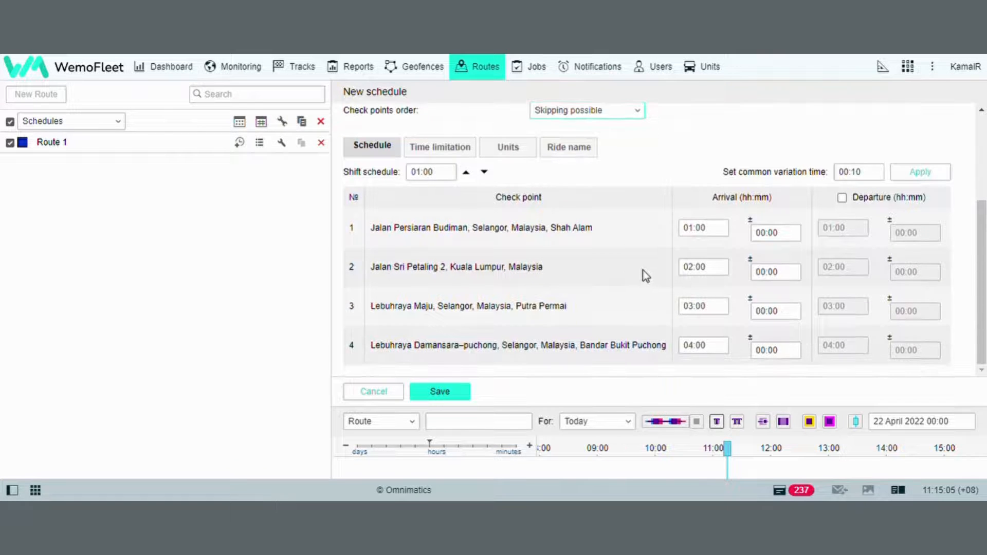
scroll(642, 271, up, 2)
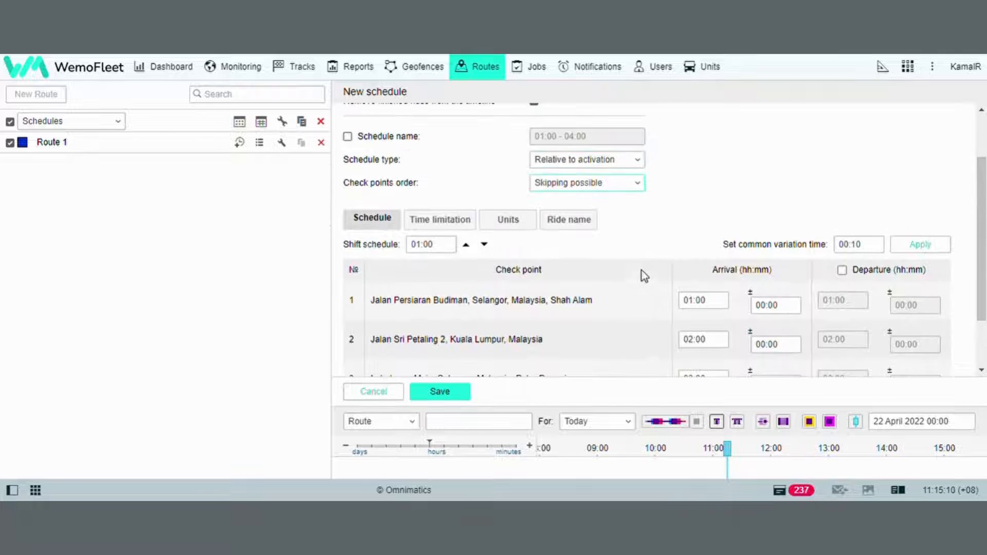
click(566, 220)
scroll(627, 298, down, 2)
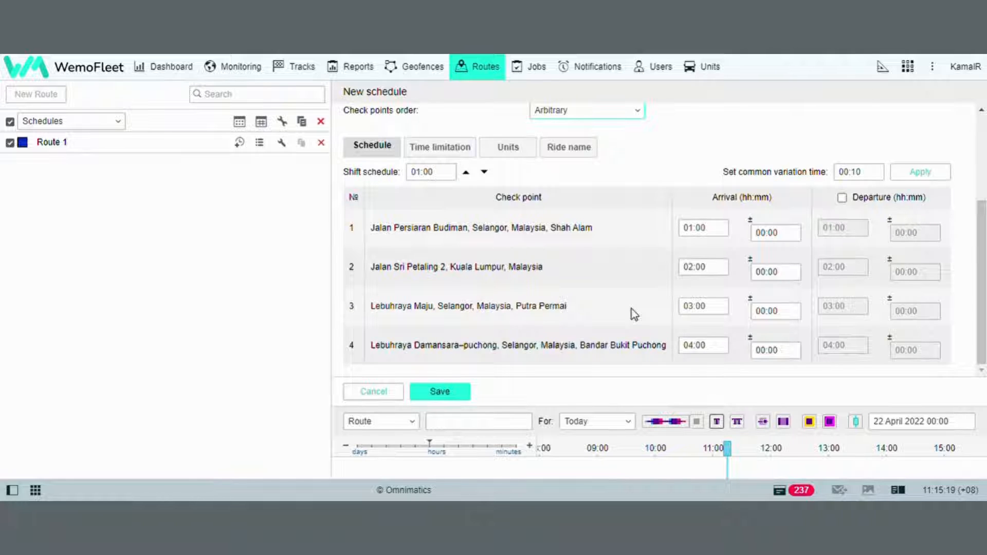
Examine the schedule's time limitation options for time intervals, week days, days and months
click(456, 150)
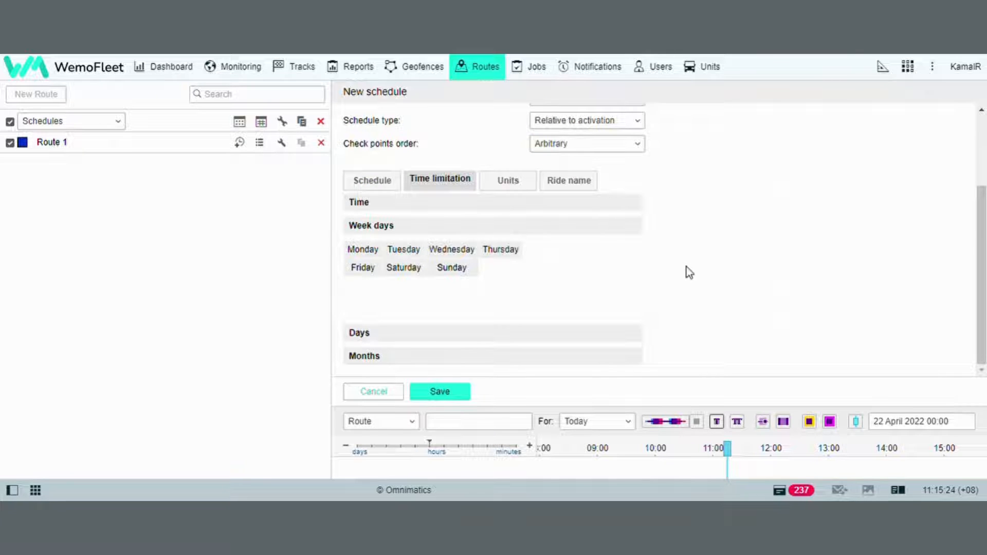
click(597, 204)
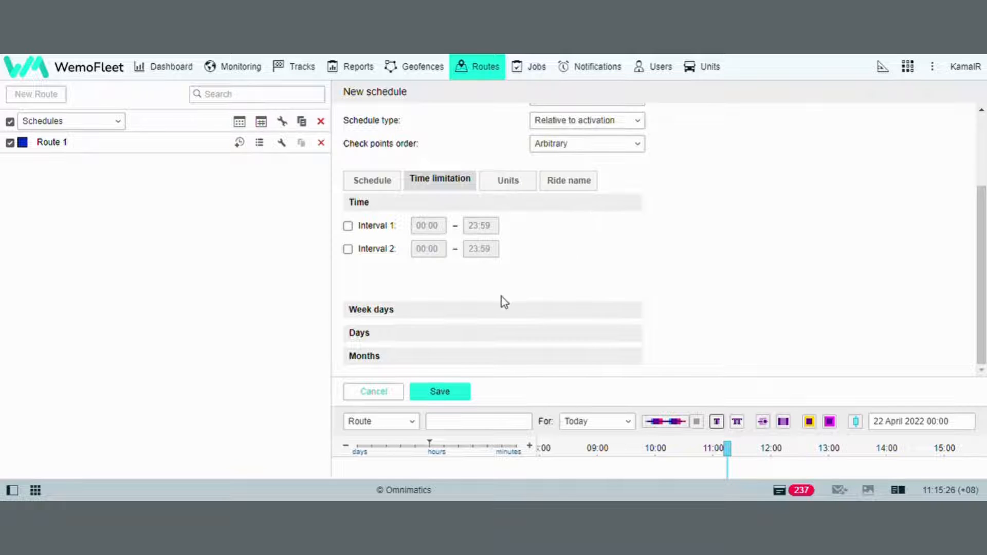
click(495, 311)
click(483, 334)
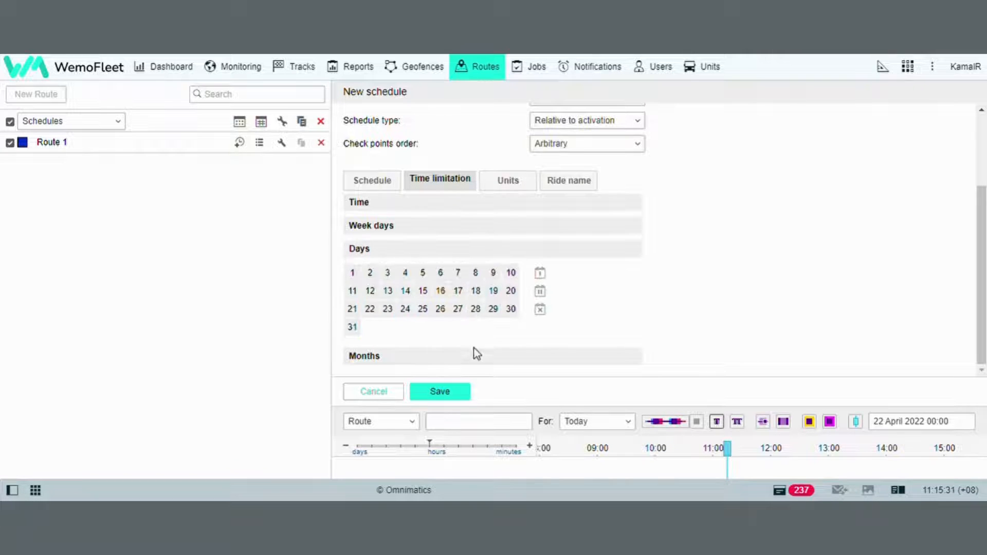
click(474, 356)
Limit the schedule to Monday, Wednesday and Friday
click(401, 227)
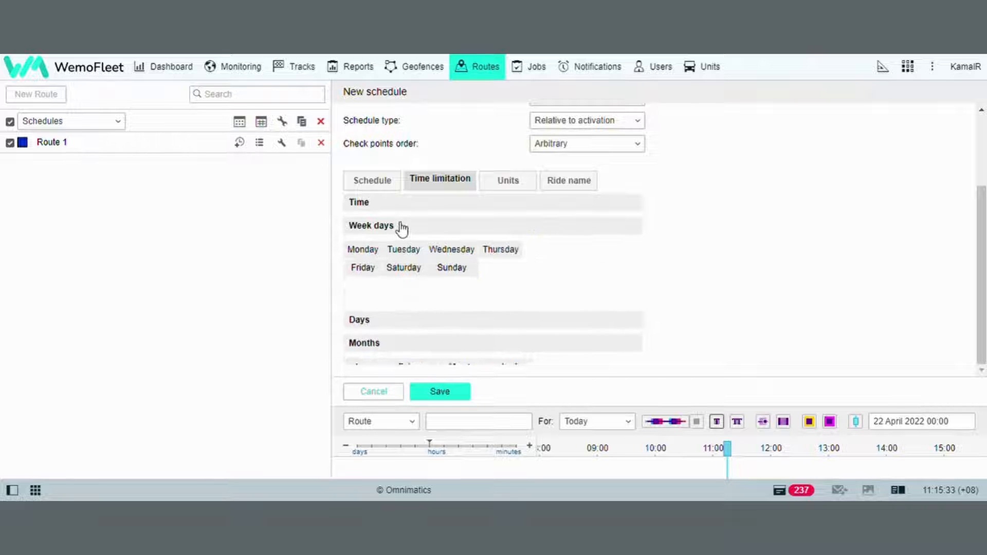
click(362, 248)
click(450, 249)
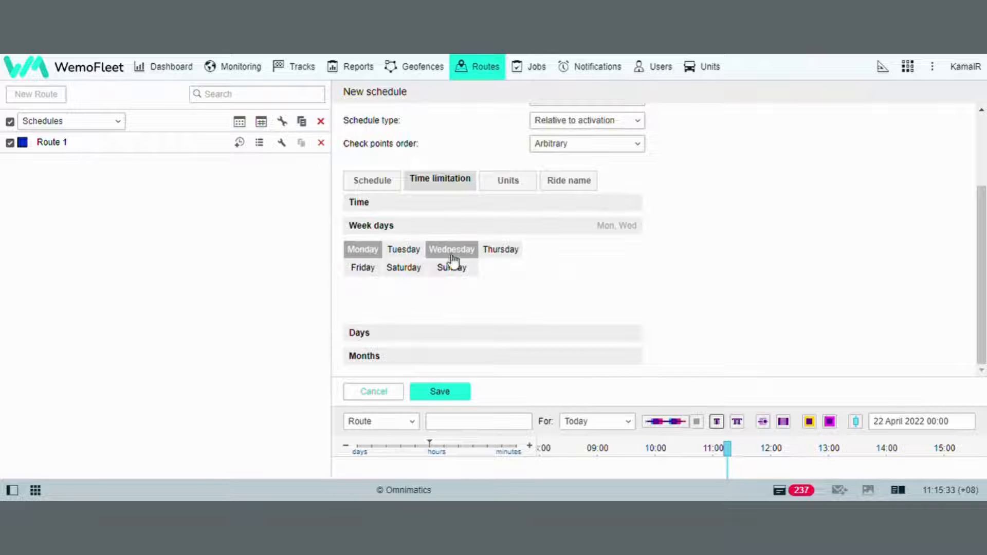
click(363, 267)
click(452, 267)
click(452, 268)
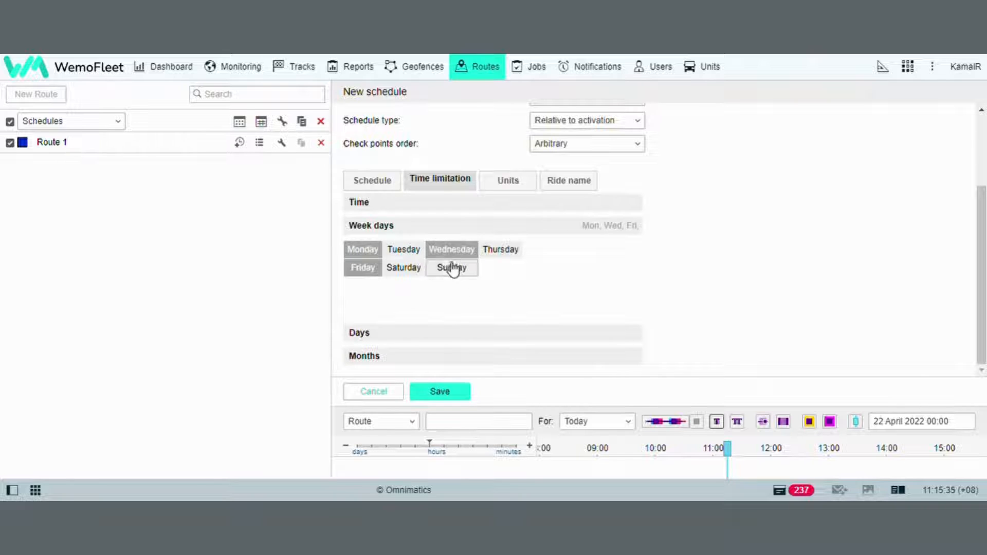
Clear the Monday, Wednesday and Friday selections from the schedule's week day limitation
click(452, 249)
click(362, 249)
click(363, 267)
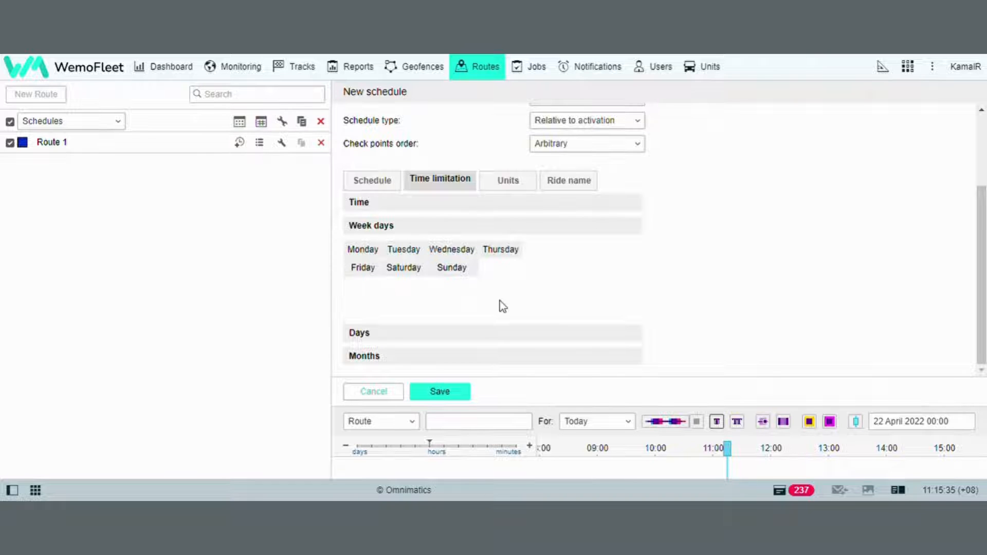
Remove units WMF-U1 and WMF-T1 from the schedule's assigned units
scroll(573, 298, up, 4)
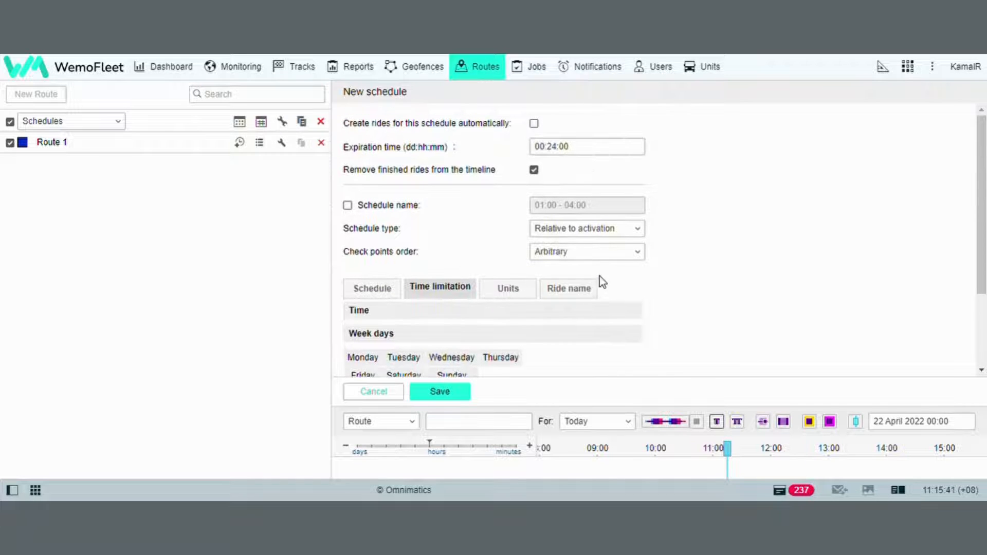
scroll(642, 272, down, 2)
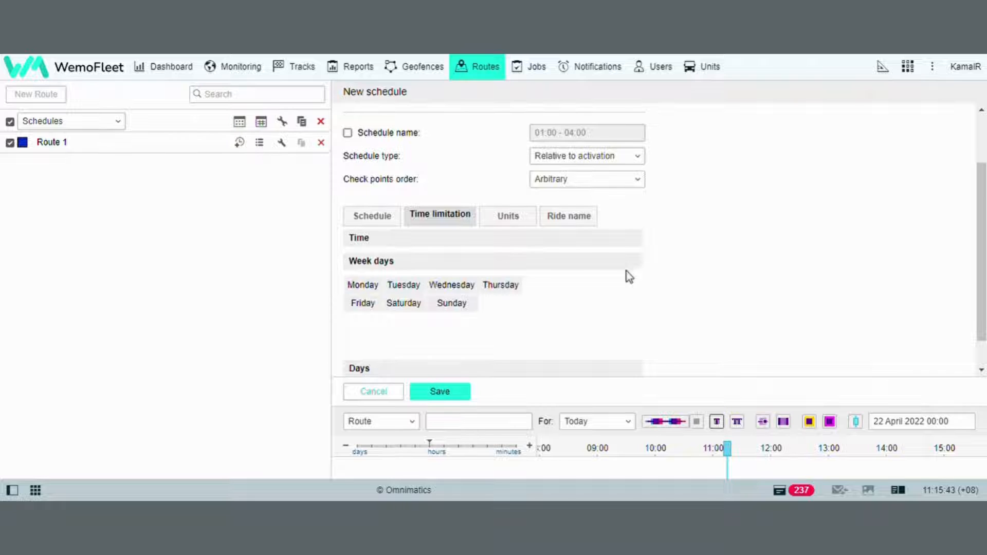
click(497, 223)
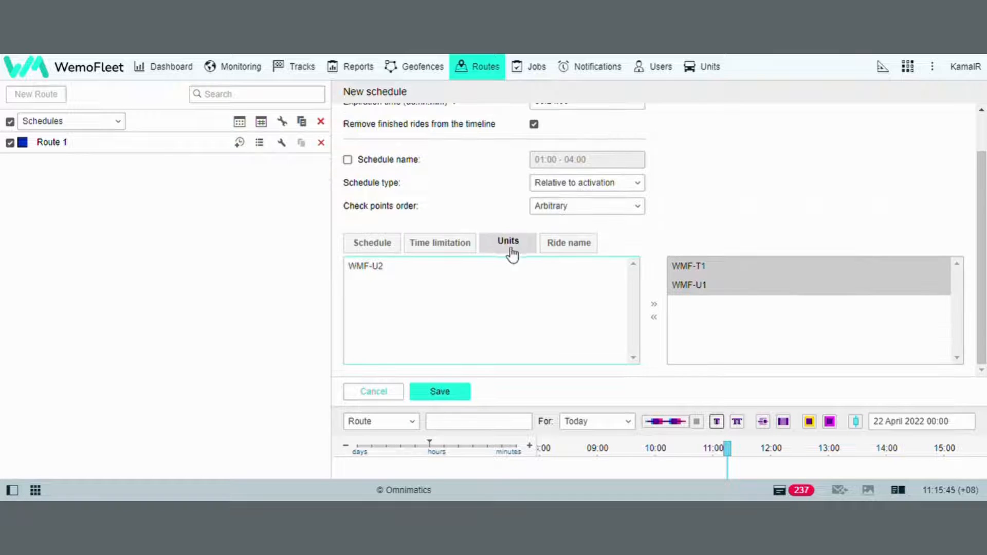
click(691, 292)
double_click(691, 292)
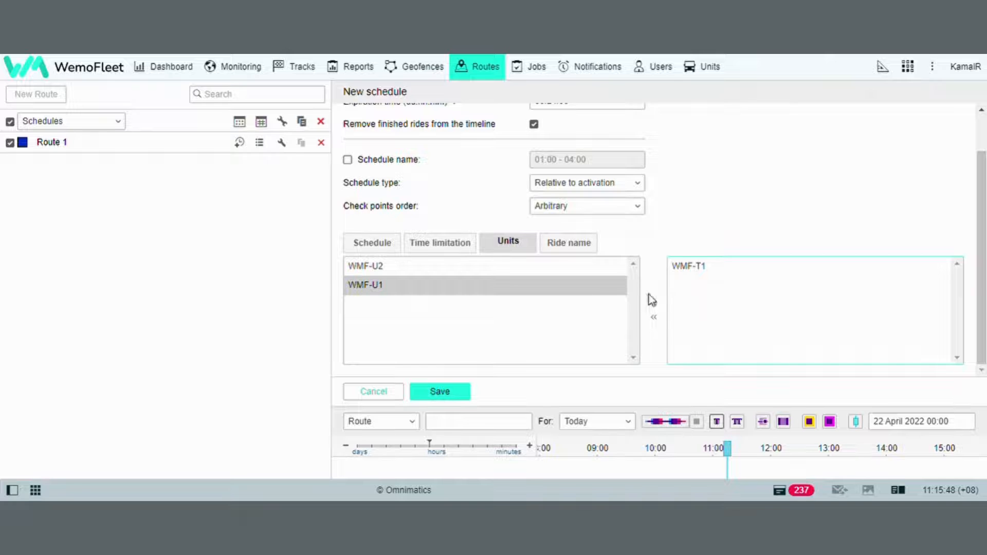
double_click(683, 274)
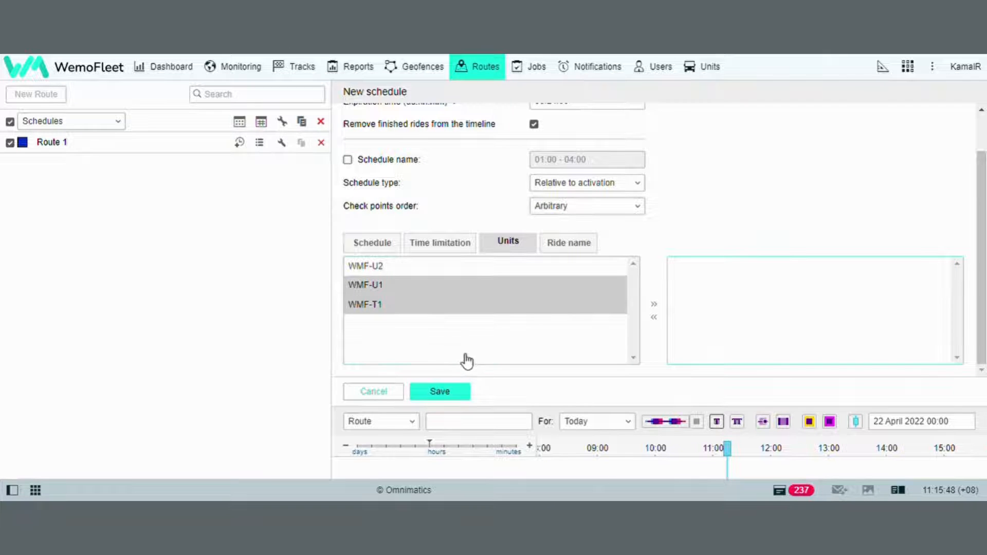
click(456, 339)
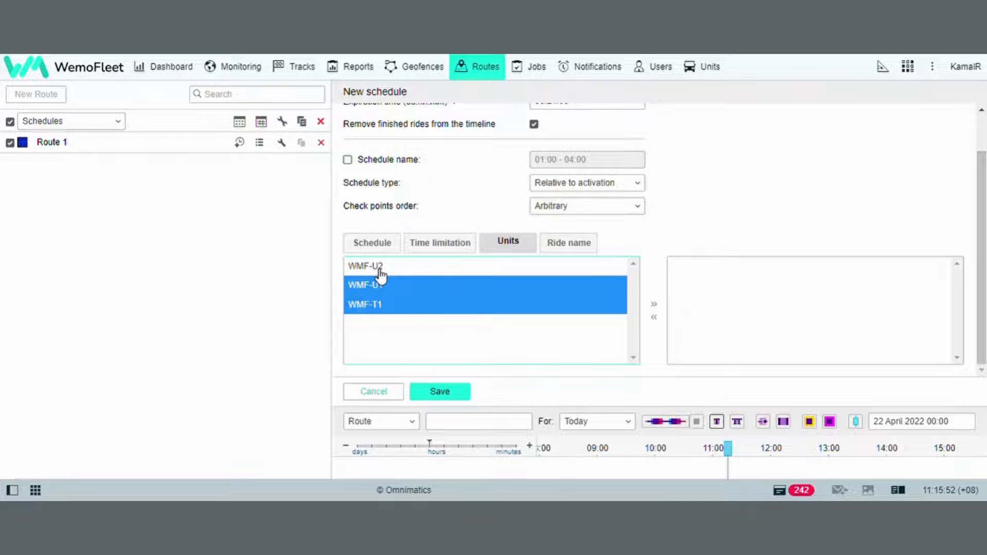
Assign units WMF-U2 and WMF-U1 to the schedule
click(404, 270)
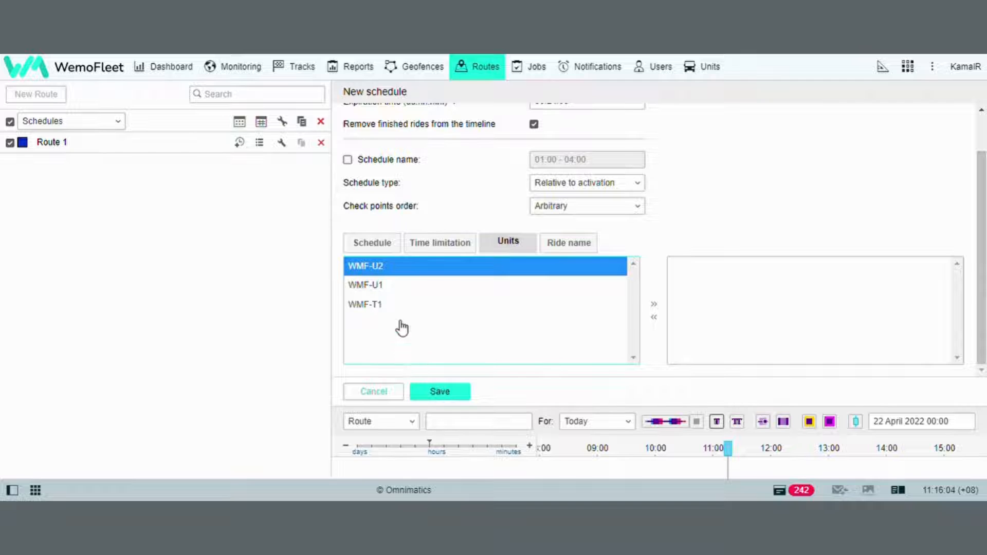
double_click(380, 270)
double_click(381, 271)
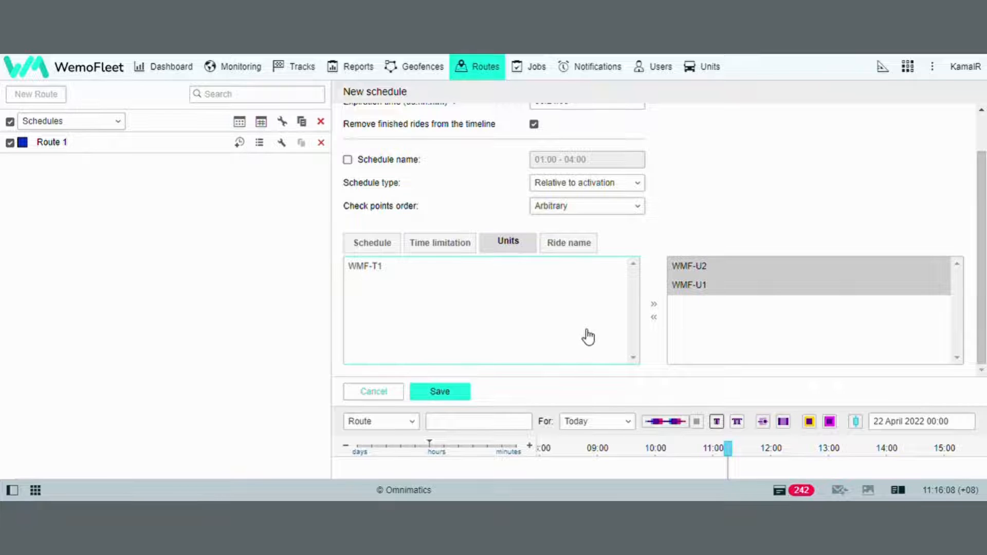
Append the ride creation date parameter %DATE% to the ride name template and save the schedule
click(572, 251)
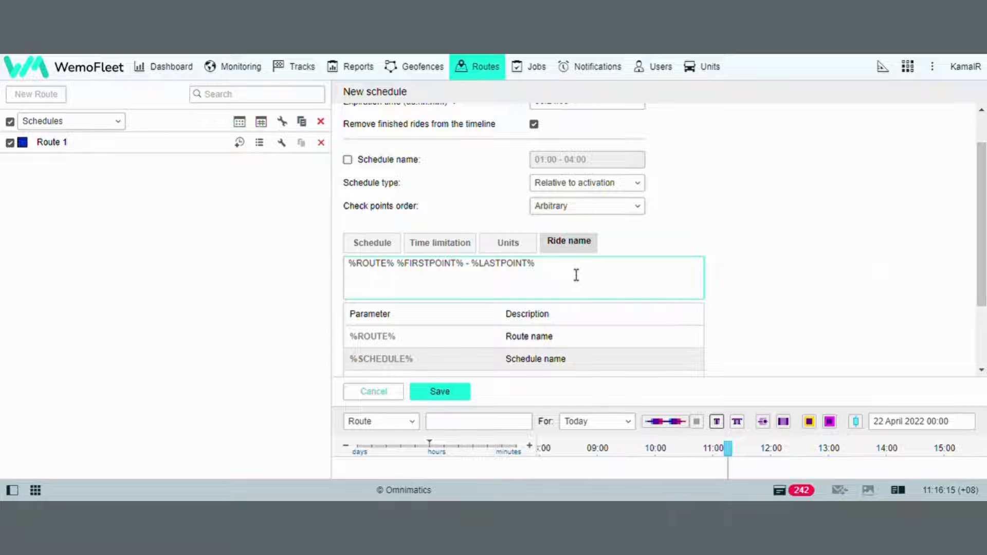
click(567, 271)
scroll(578, 293, down, 3)
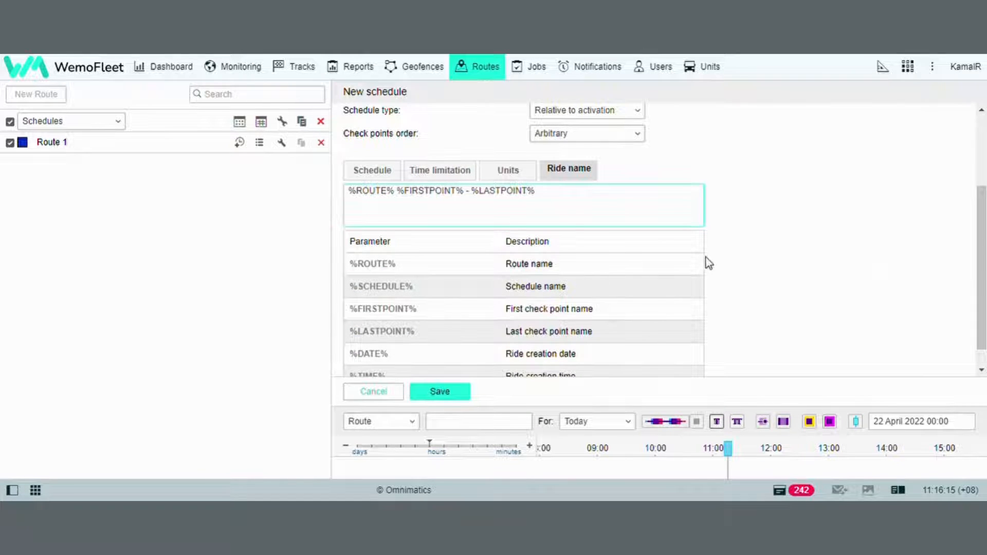
scroll(739, 274, down, 1)
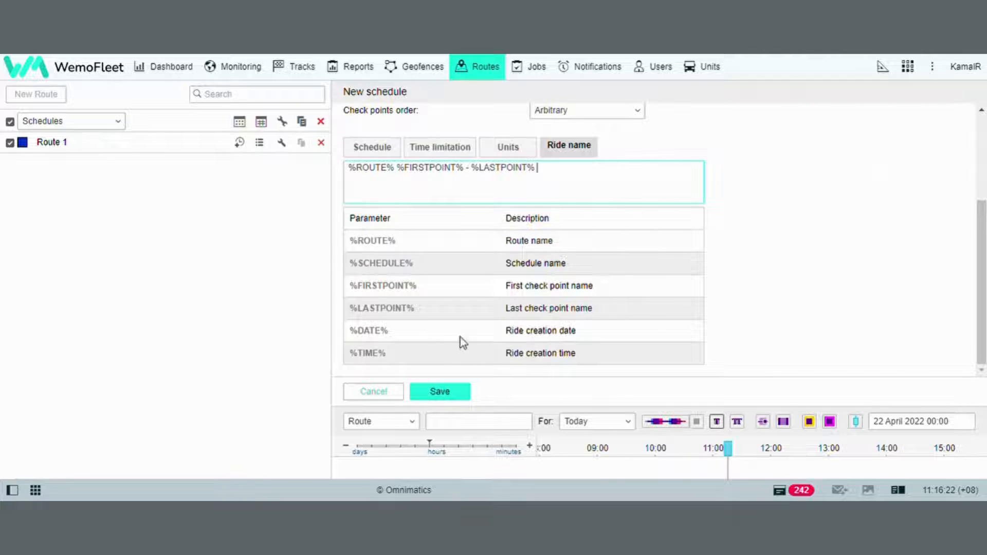
click(379, 331)
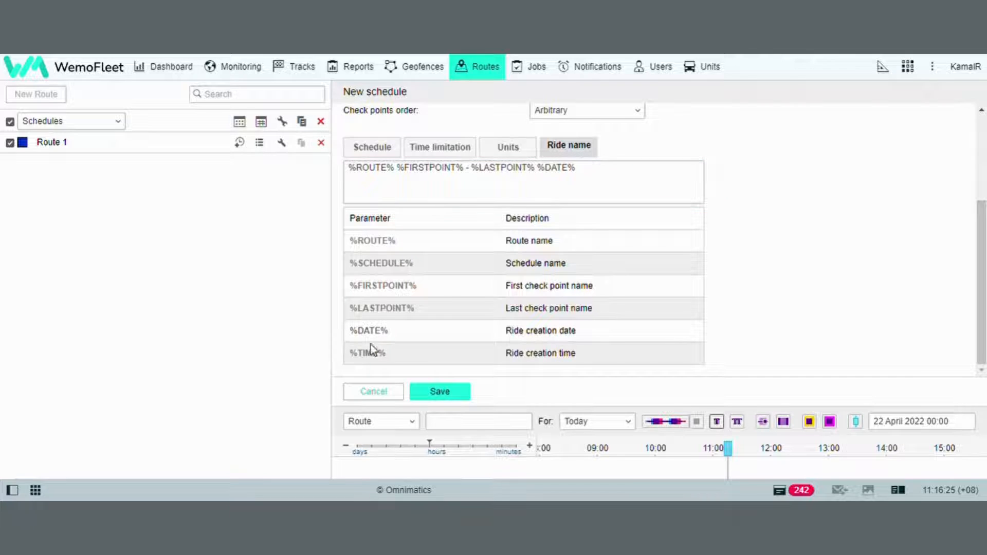
click(426, 389)
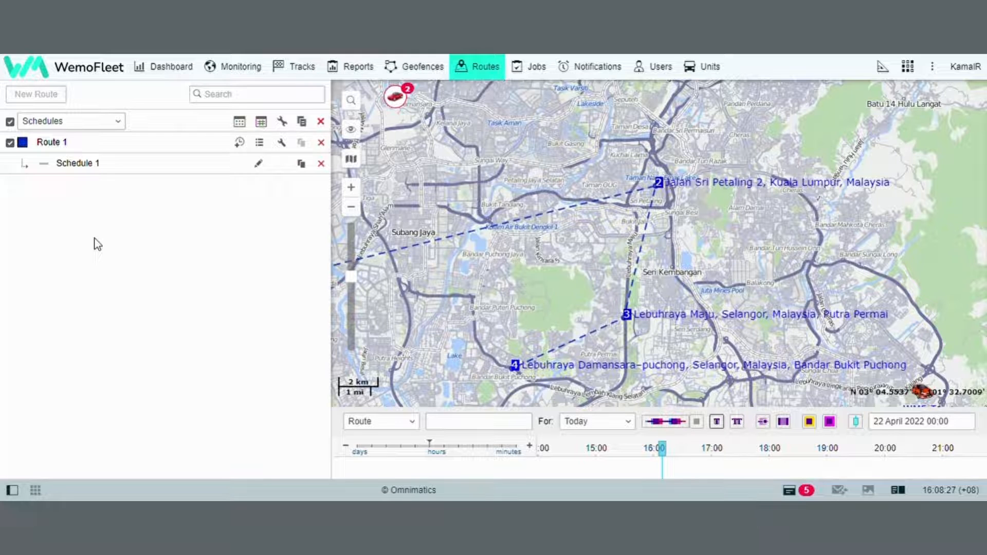
Start a manual ride for Schedule 1 of Route 1 and assign unit WMF-T1 to it
click(261, 166)
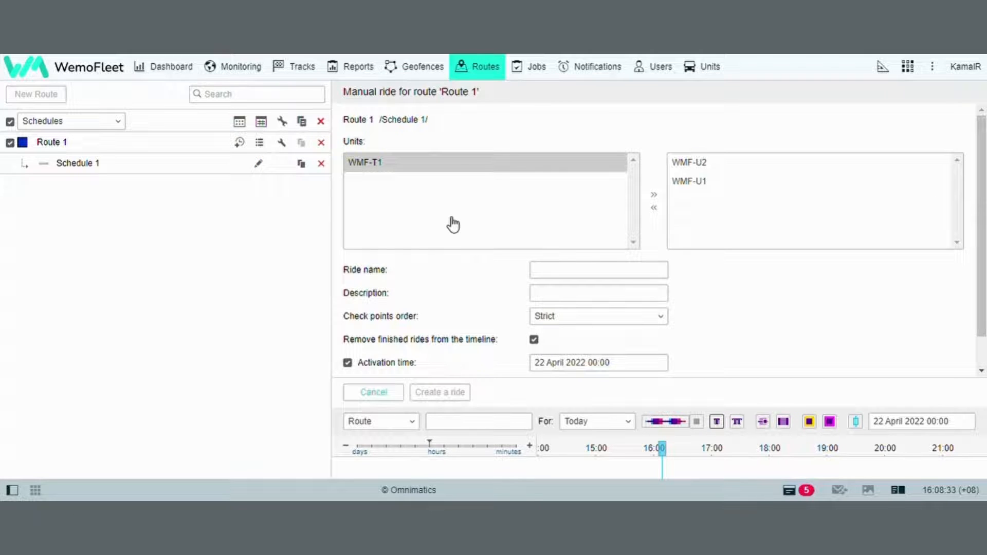
click(405, 170)
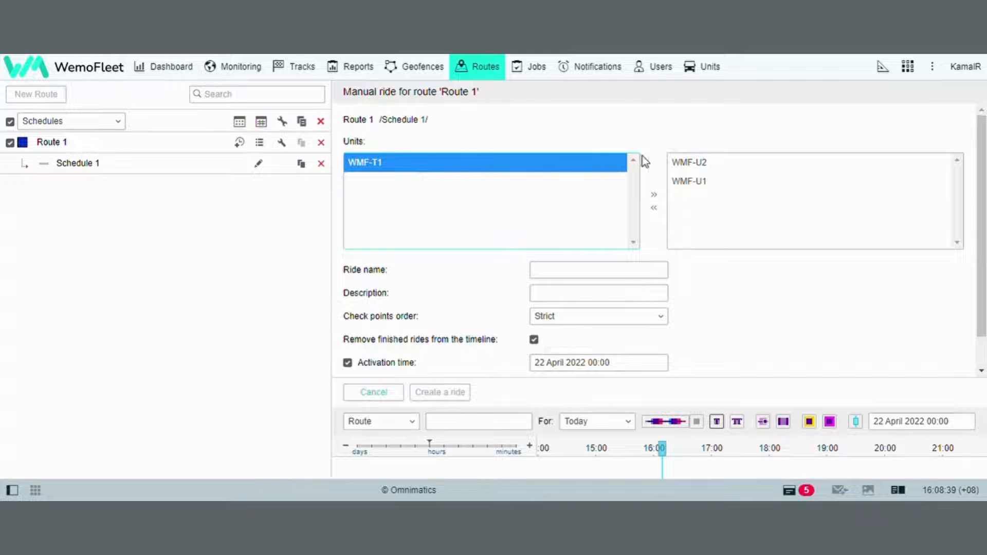
click(654, 194)
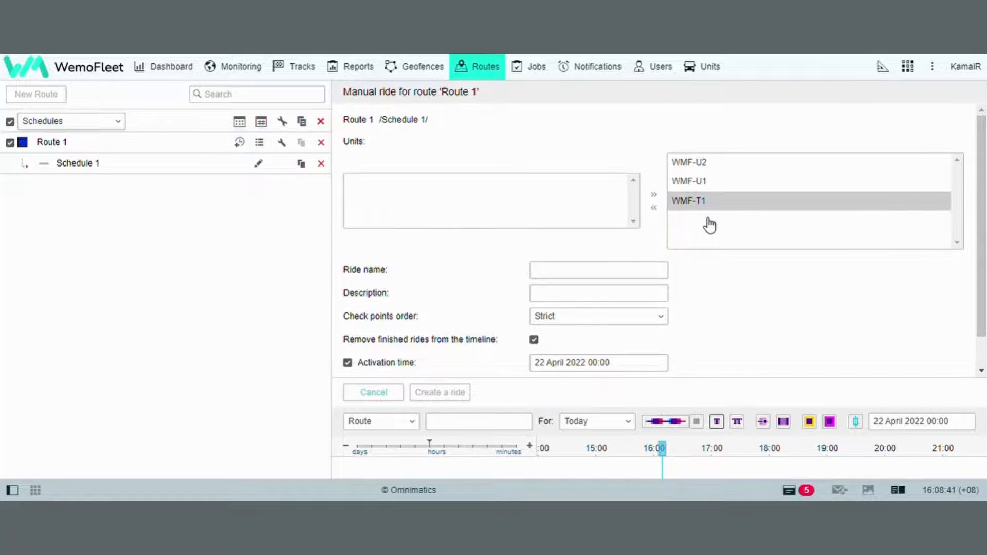
Remove WMF-U1 and WMF-U2 from the manual ride's assigned units, and assign WMF-U2 again
double_click(709, 183)
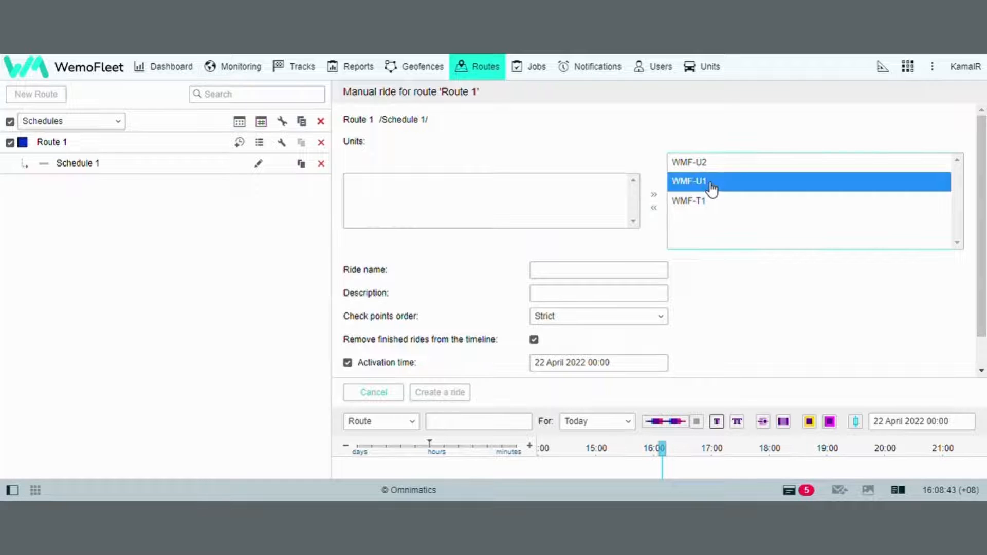
click(712, 166)
double_click(711, 167)
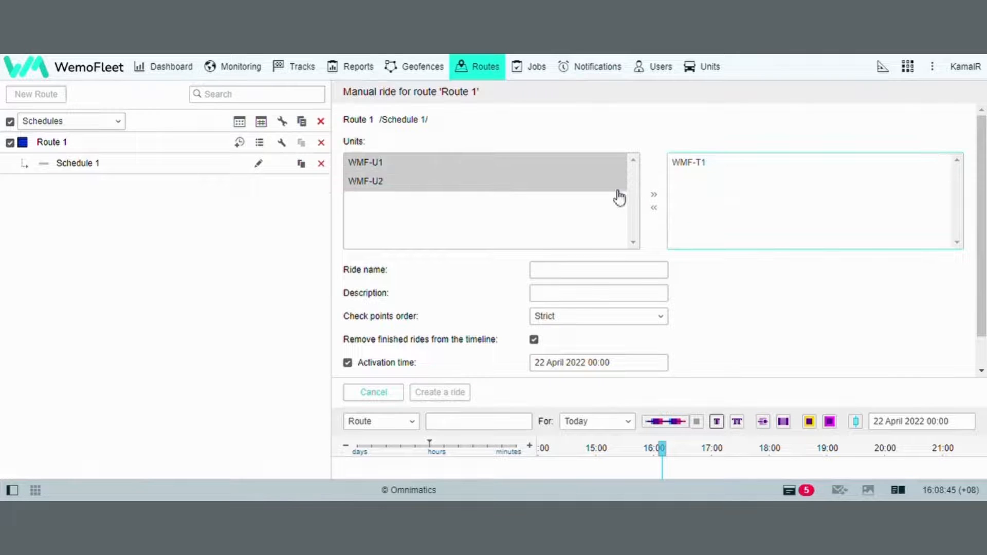
click(513, 221)
double_click(378, 183)
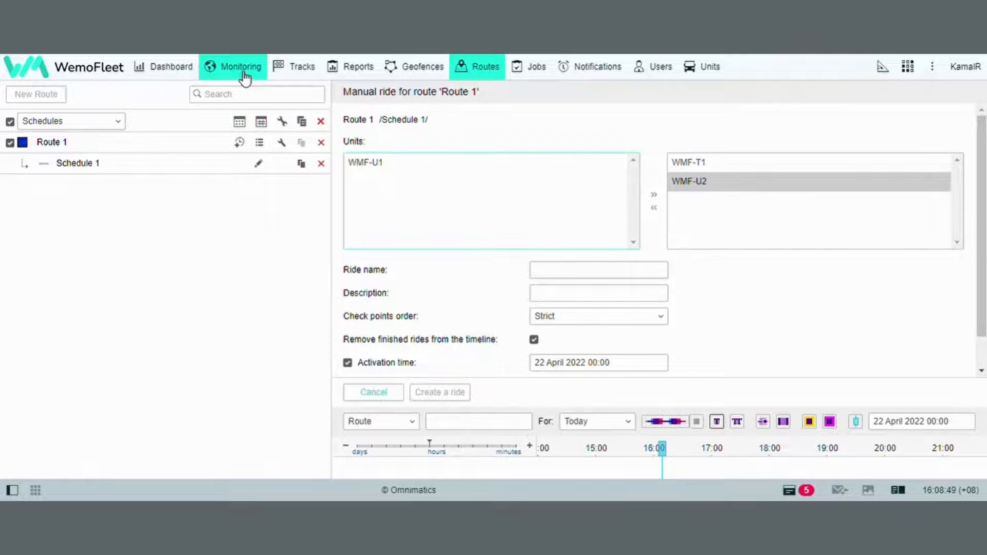
Name the manual ride "Ride 1A"
click(575, 274)
text(Ride 1)
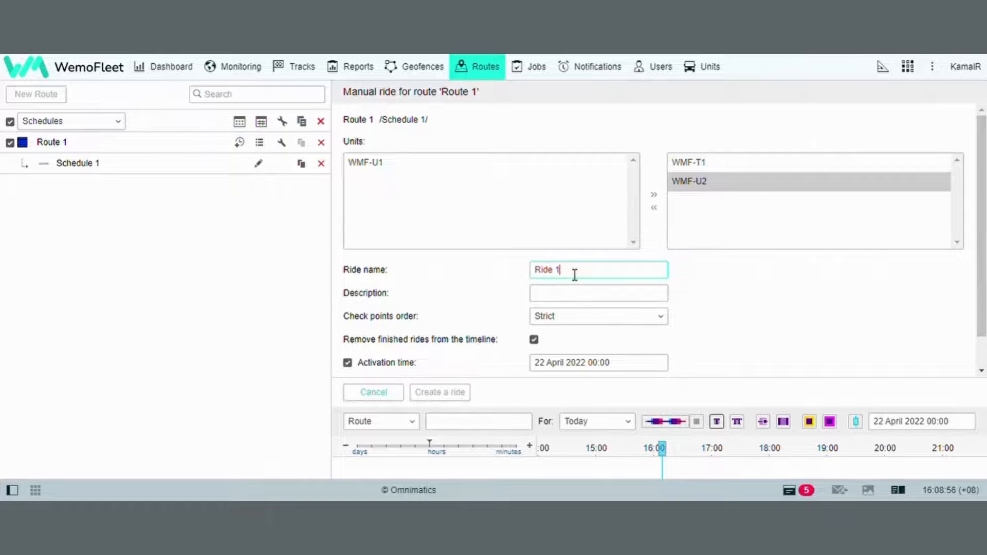
text(A)
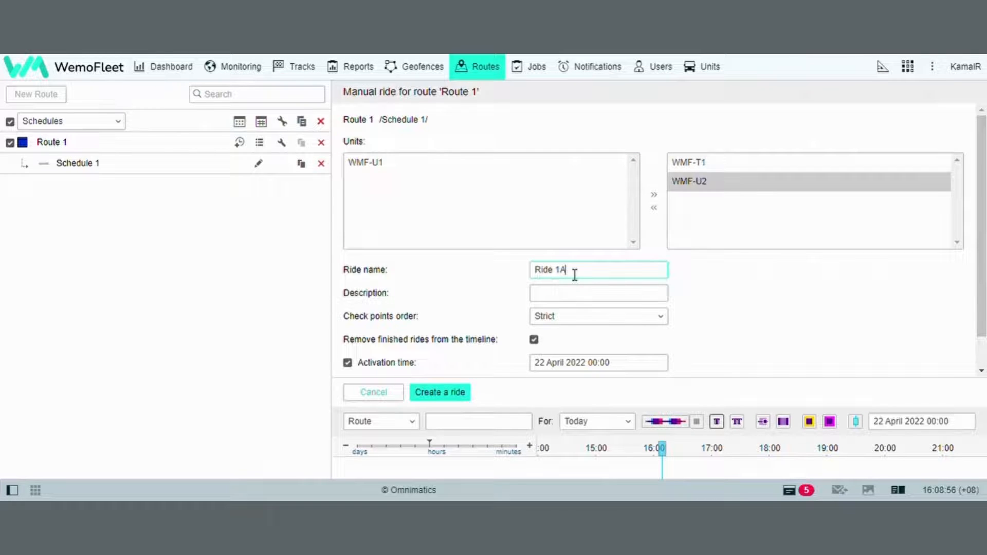
Try other check points order options for the manual ride and return the order to Strict
click(692, 317)
scroll(693, 314, down, 1)
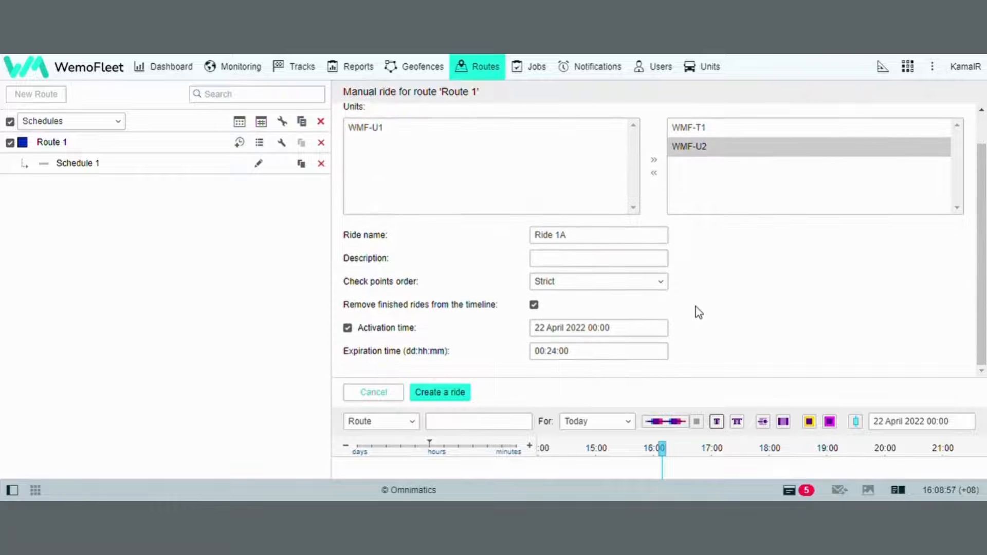
click(651, 288)
click(630, 311)
click(612, 283)
click(560, 320)
click(567, 284)
click(577, 293)
Set the manual ride's activation time to 22 April 2022 16:15 and create the ride
click(635, 331)
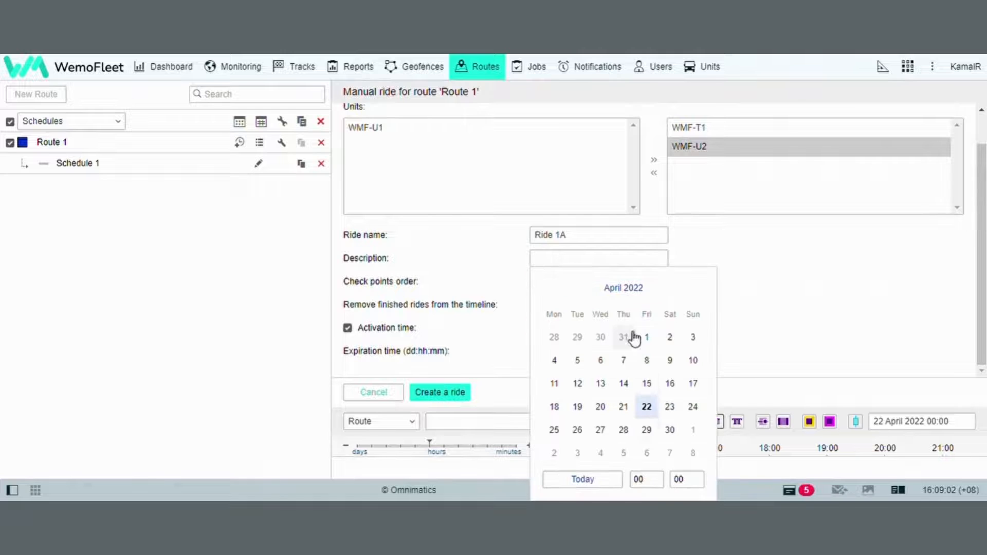
click(658, 478)
drag(659, 478, 697, 476)
click(658, 483)
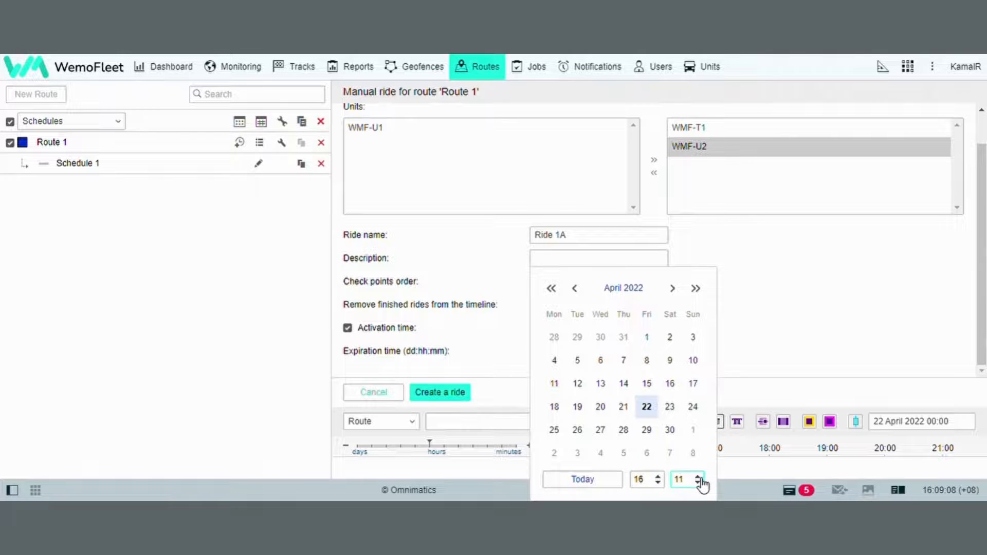
click(697, 476)
click(698, 477)
click(698, 477)
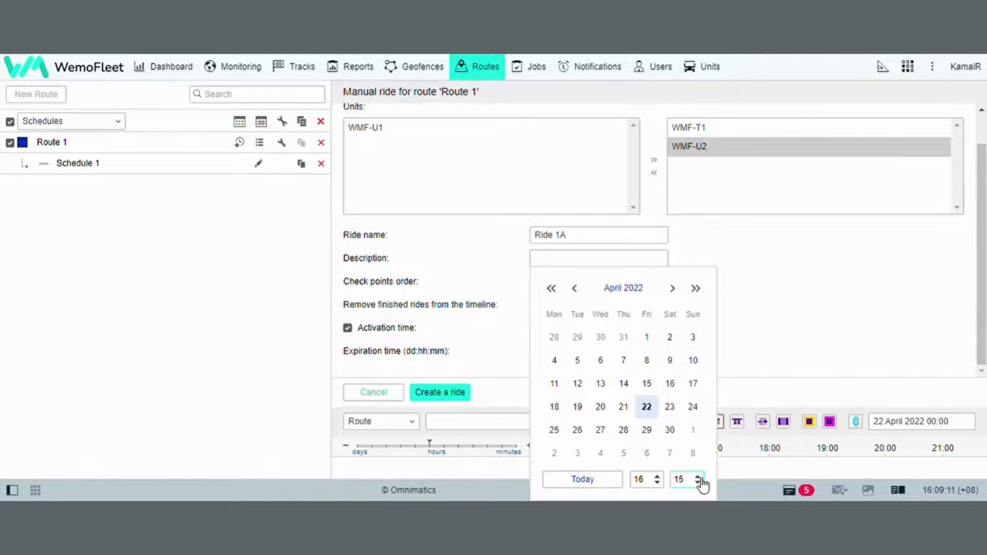
click(766, 325)
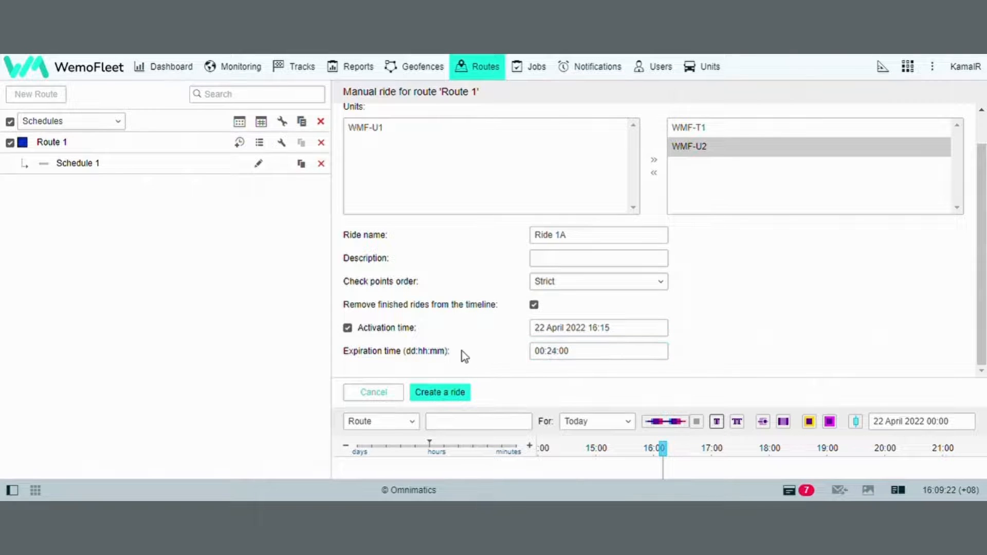
click(438, 393)
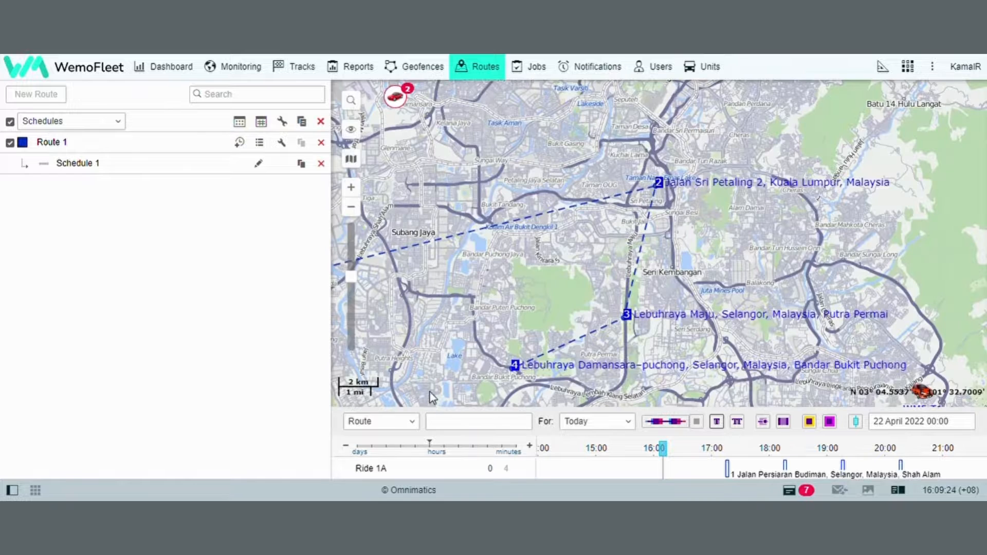
Open Schedule 1 of Route 1, set its type to Relative to day and enable automatic ride creation
click(88, 162)
click(569, 229)
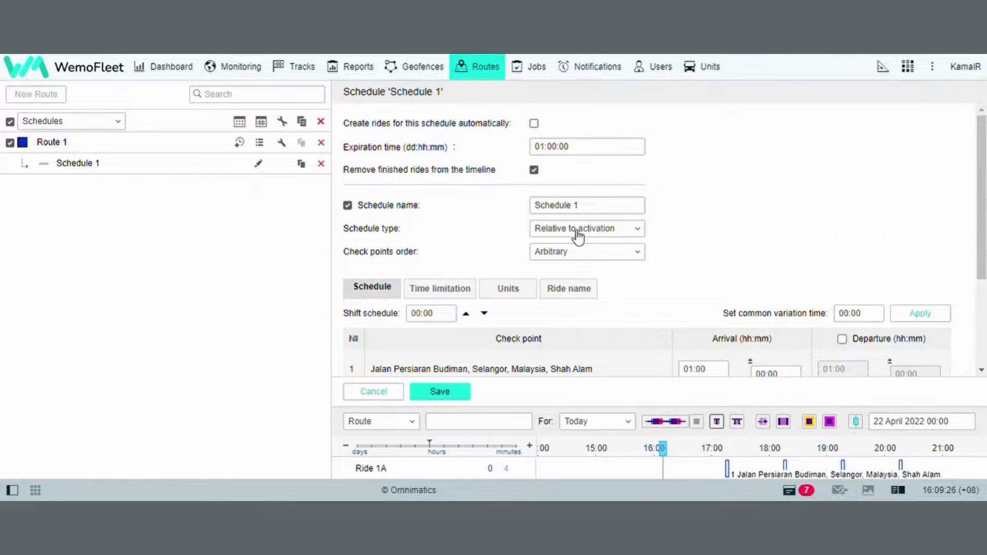
click(569, 250)
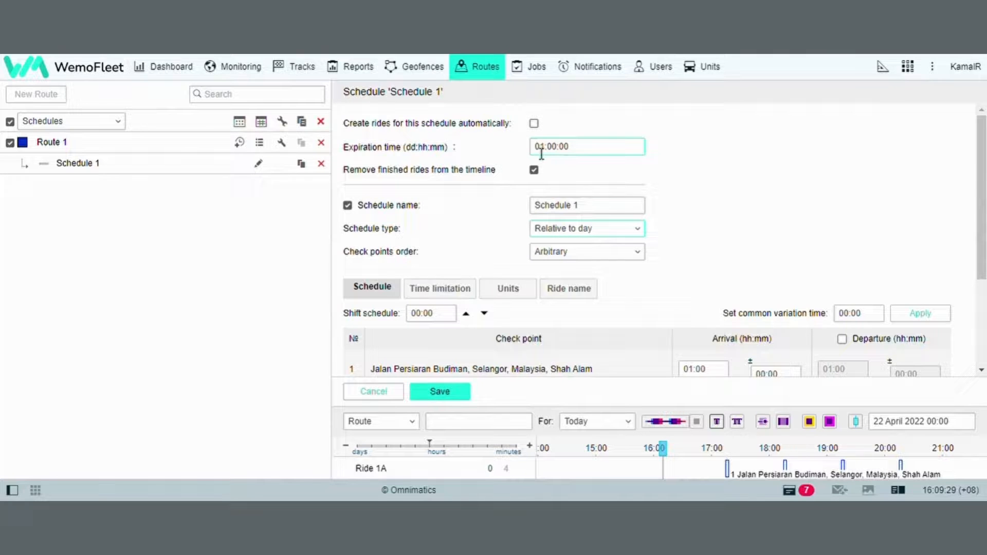
click(534, 124)
Assign WMF-T1 to Schedule 1, remove WMF-U2 from its assigned units, and save the schedule
click(515, 291)
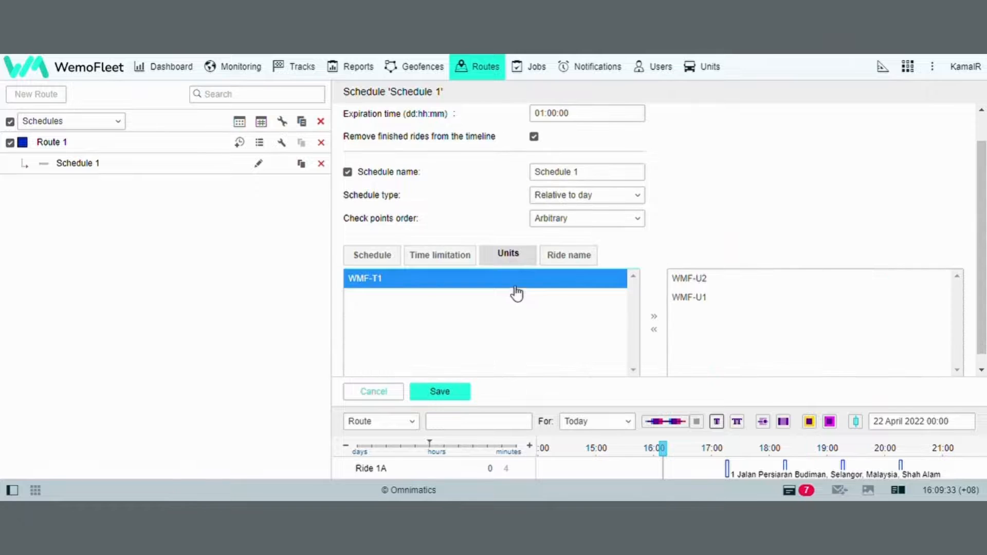
double_click(419, 283)
click(694, 280)
double_click(694, 280)
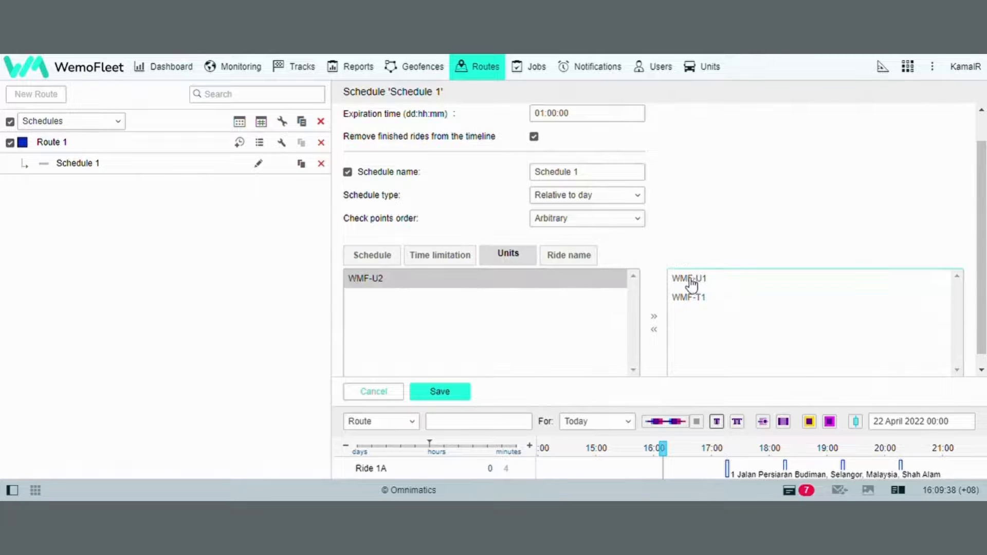
click(440, 392)
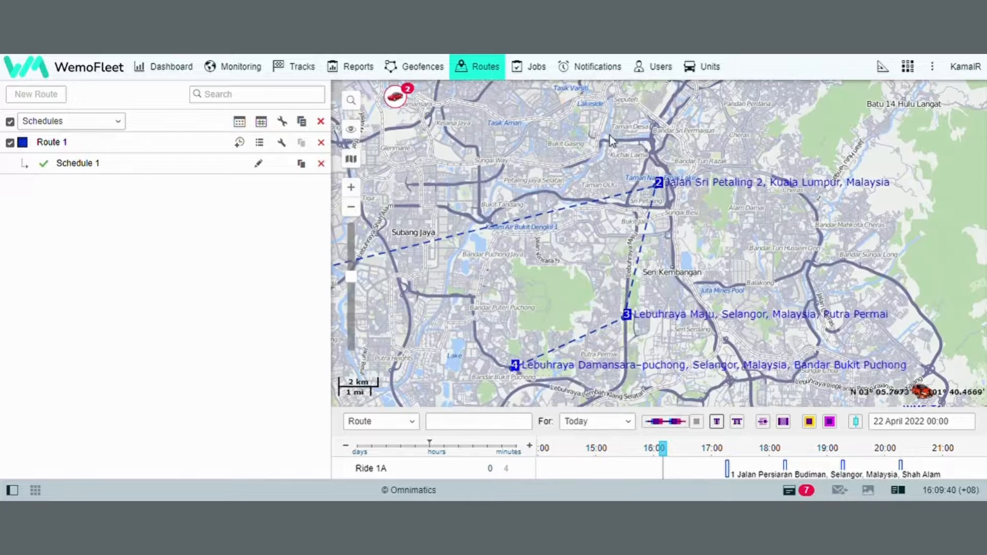
Start a new notification and apply it to all listed units: WMF-T1, WMF-U1 and WMF-U2
click(590, 68)
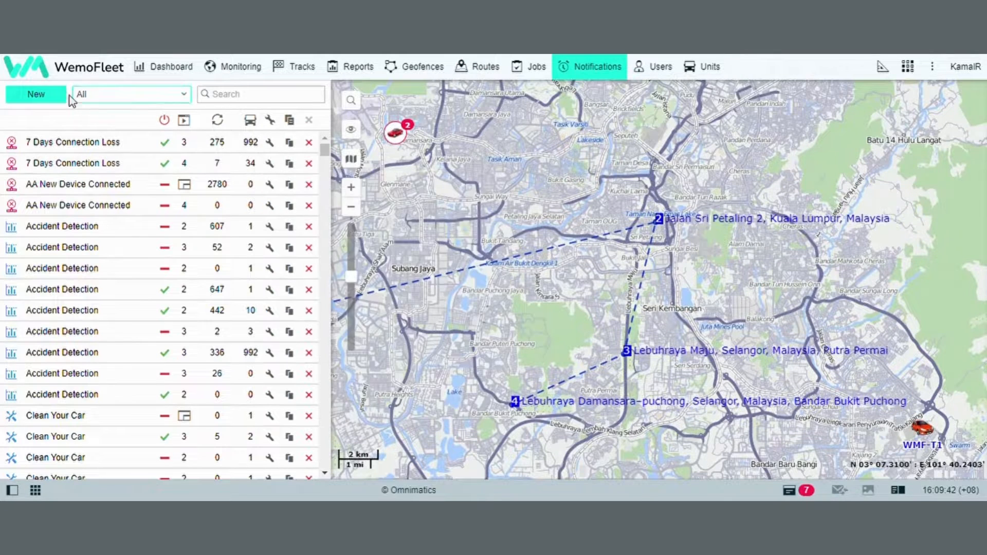
click(61, 95)
click(674, 427)
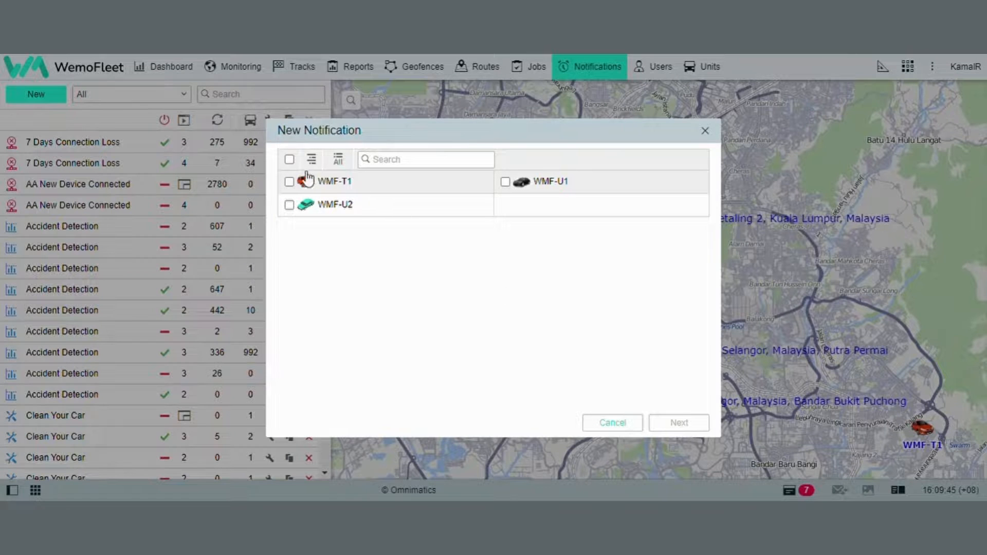
click(289, 160)
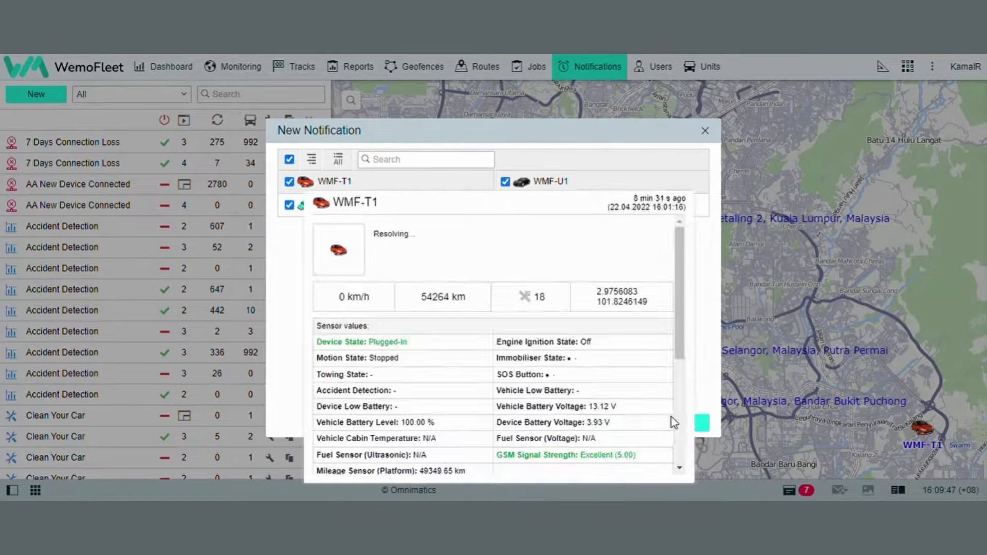
click(702, 431)
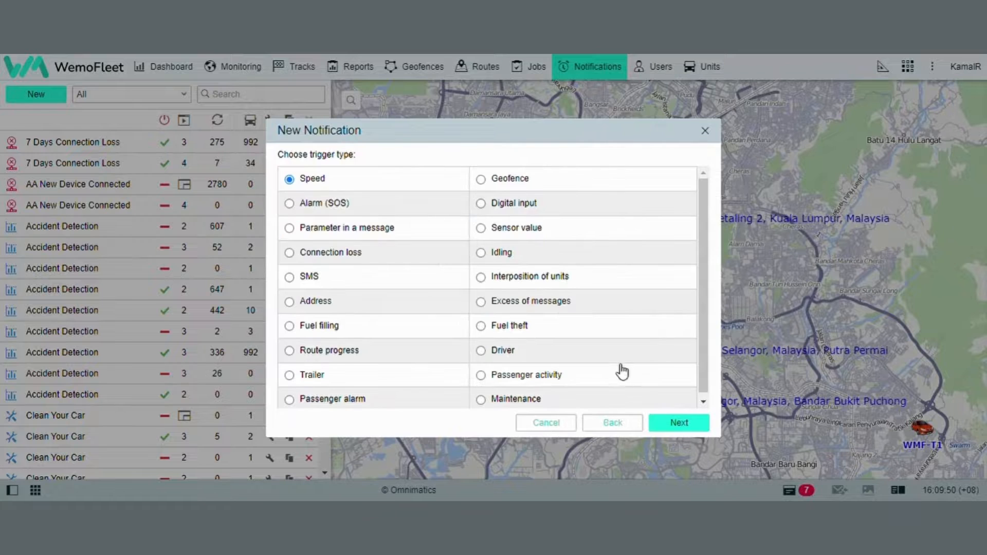
Accept the Speed trigger with a fixed speed limit of 0 to 100 and select Create a ride as the action
click(674, 431)
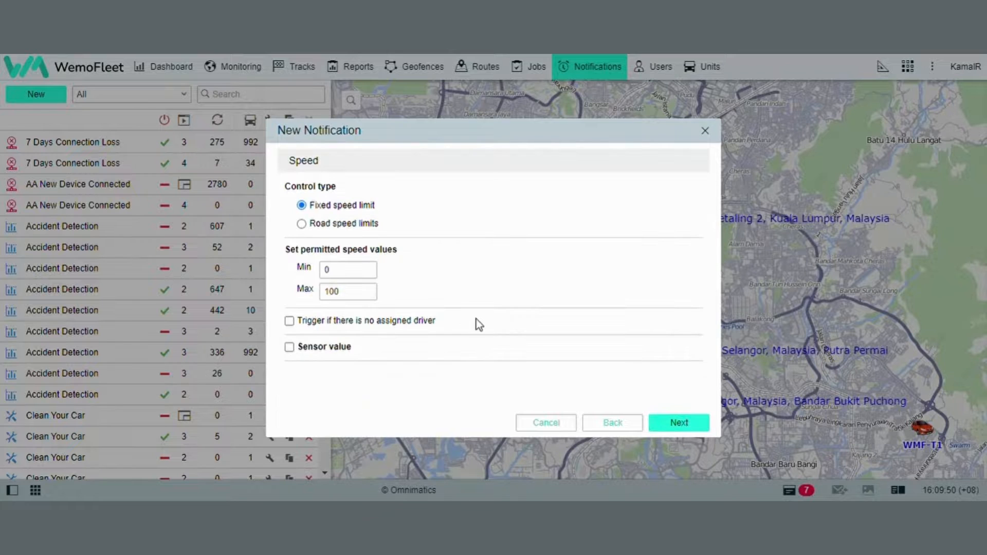
click(679, 426)
scroll(488, 324, down, 4)
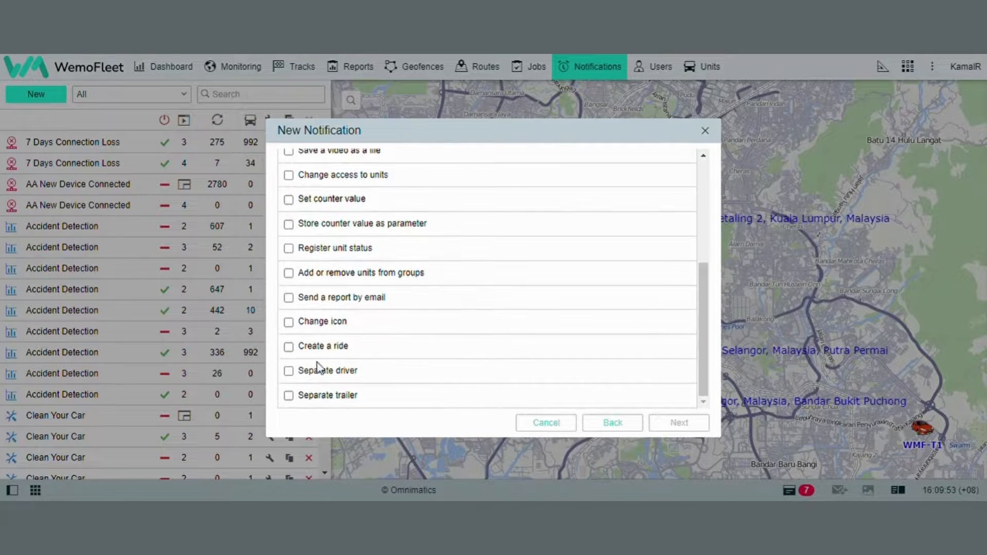
click(291, 349)
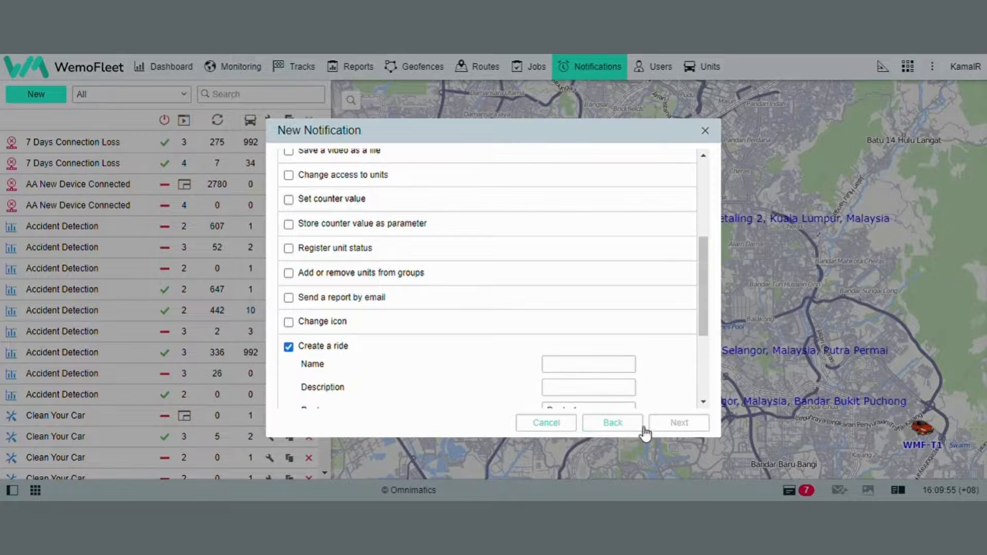
Name the notification's ride "RIde 1" and enable removing finished rides from the timeline
scroll(533, 356, down, 1)
scroll(533, 356, down, 3)
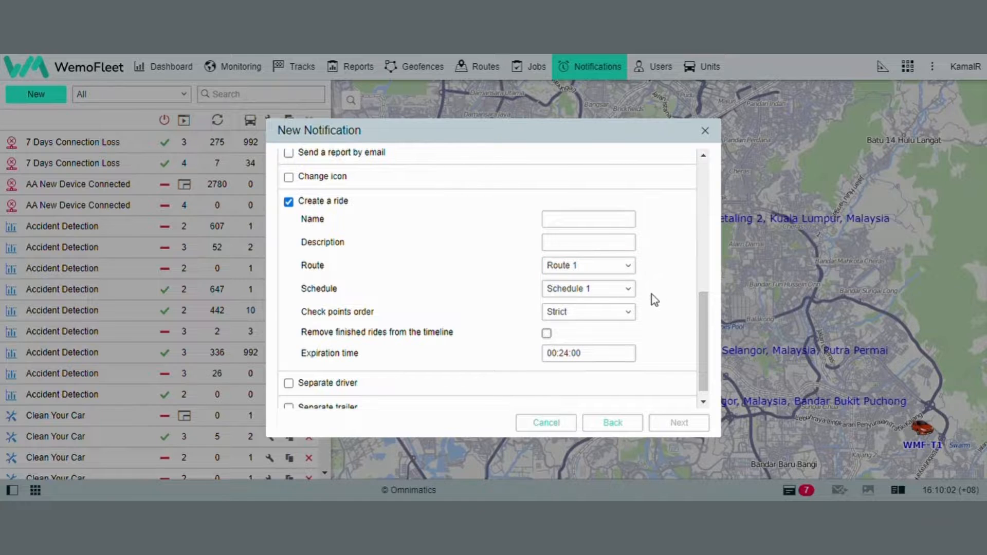
click(584, 225)
text(Ride 1)
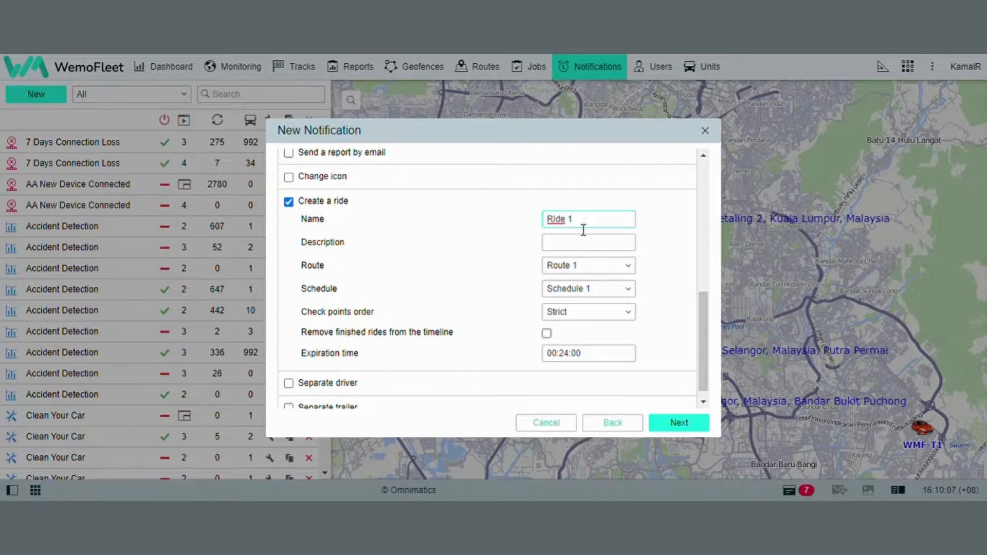
click(546, 334)
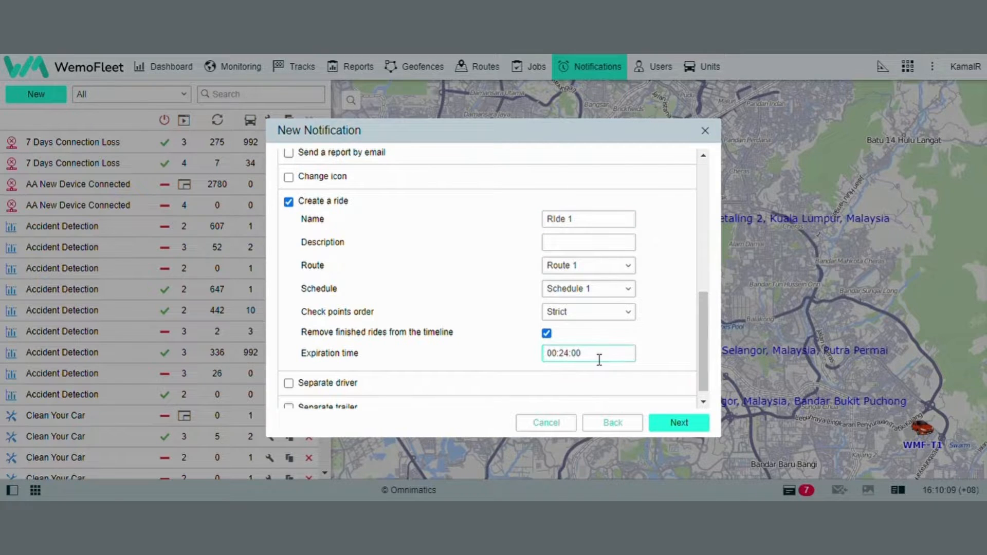
Name the notification "Ride Create" and finish creating it
click(680, 425)
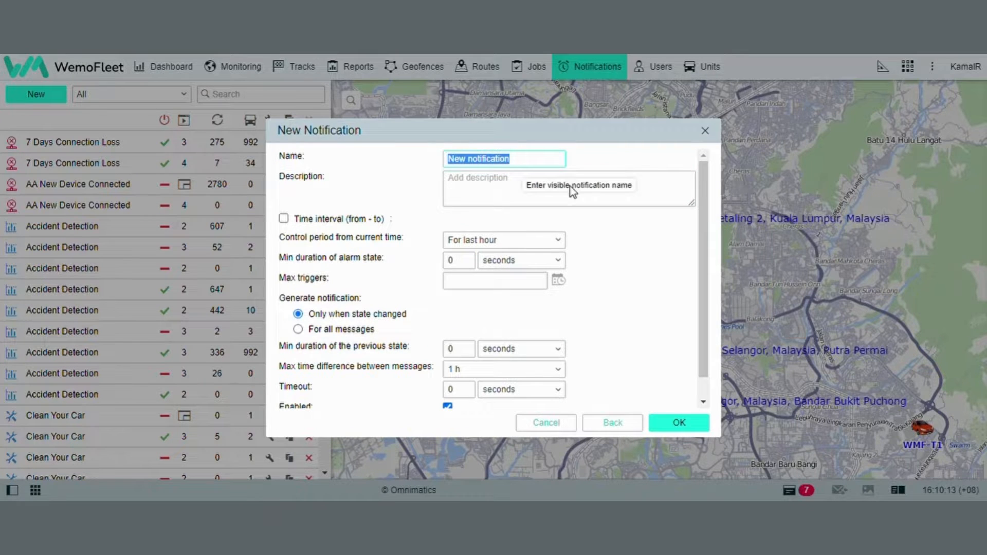
text(Ride Create)
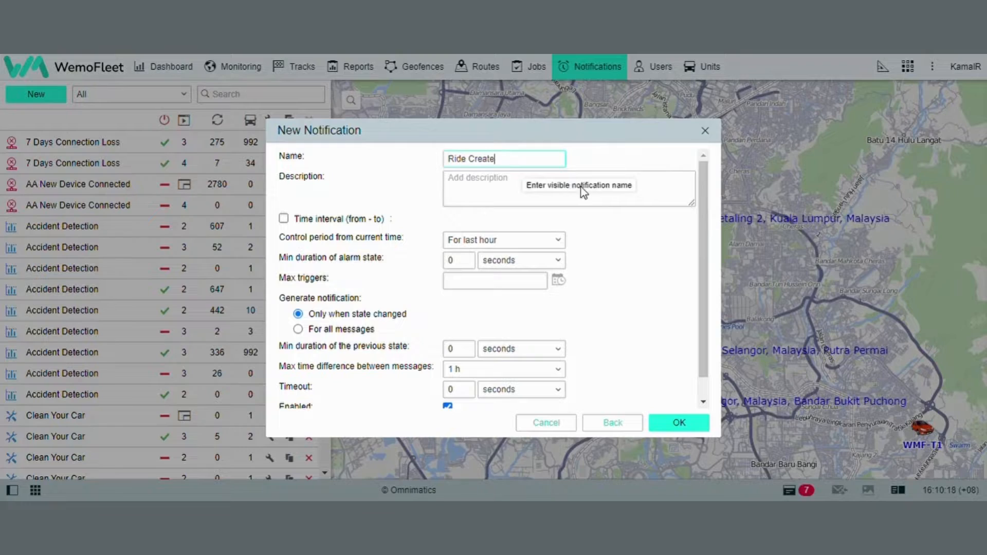
click(676, 423)
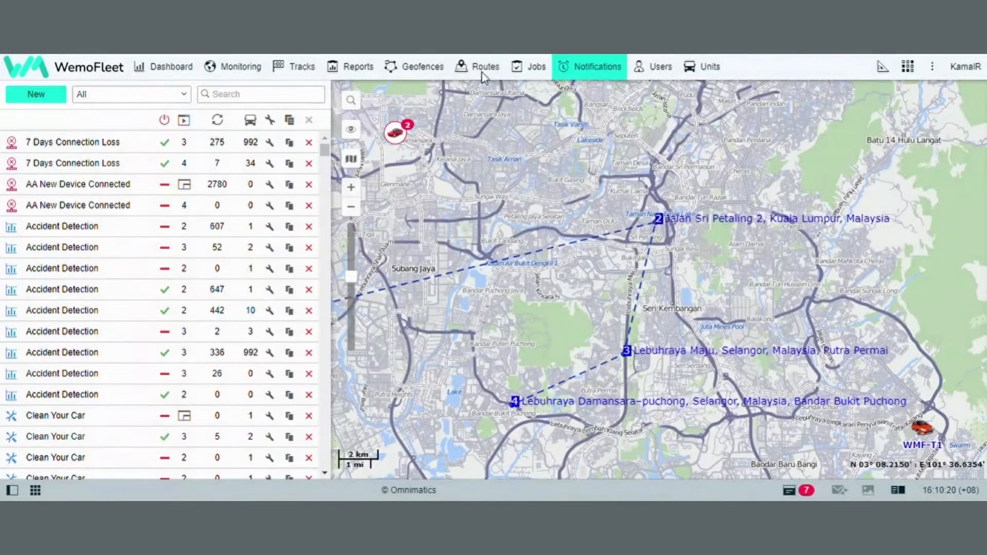
List the rides of Route 1 with a Custom time interval and filter them by Pending
click(482, 72)
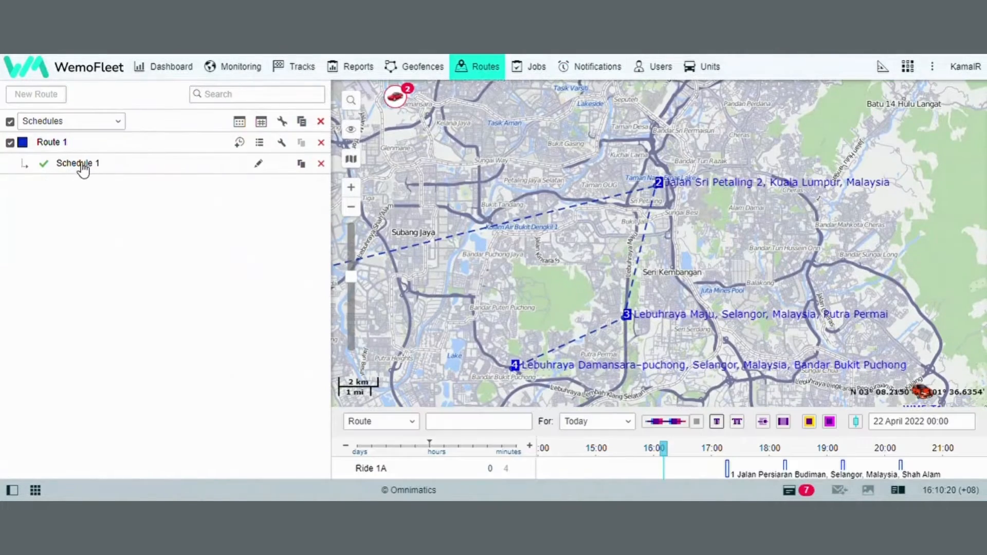
click(260, 144)
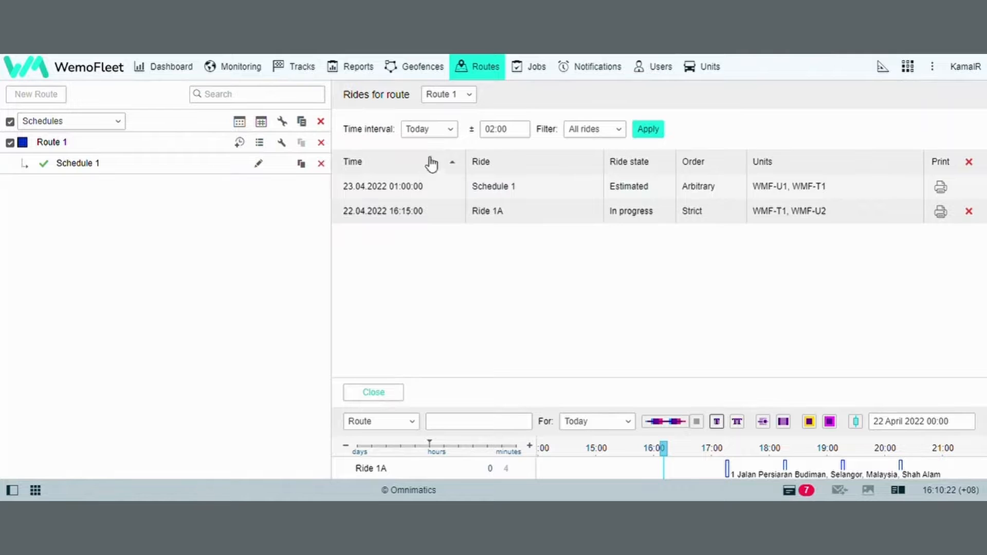
click(421, 191)
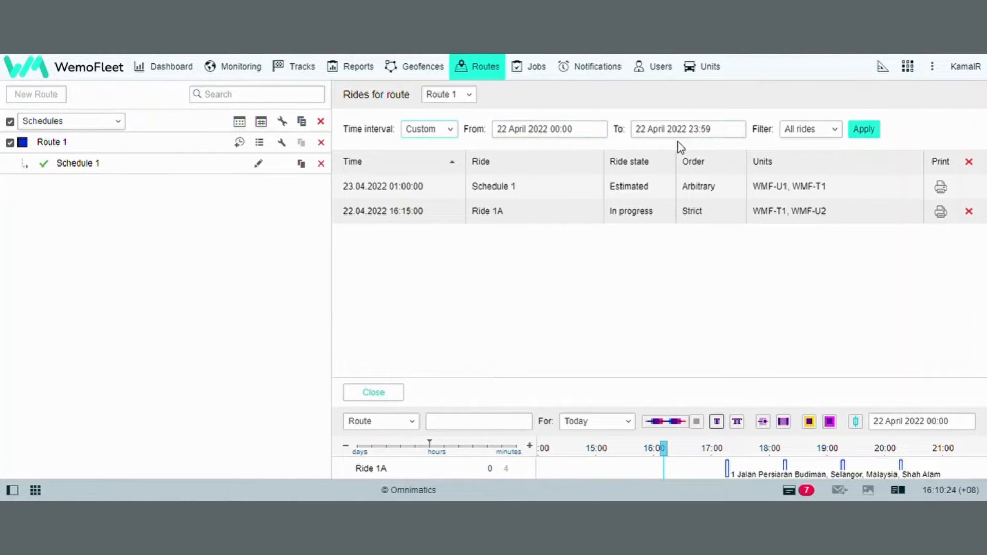
click(820, 151)
click(800, 172)
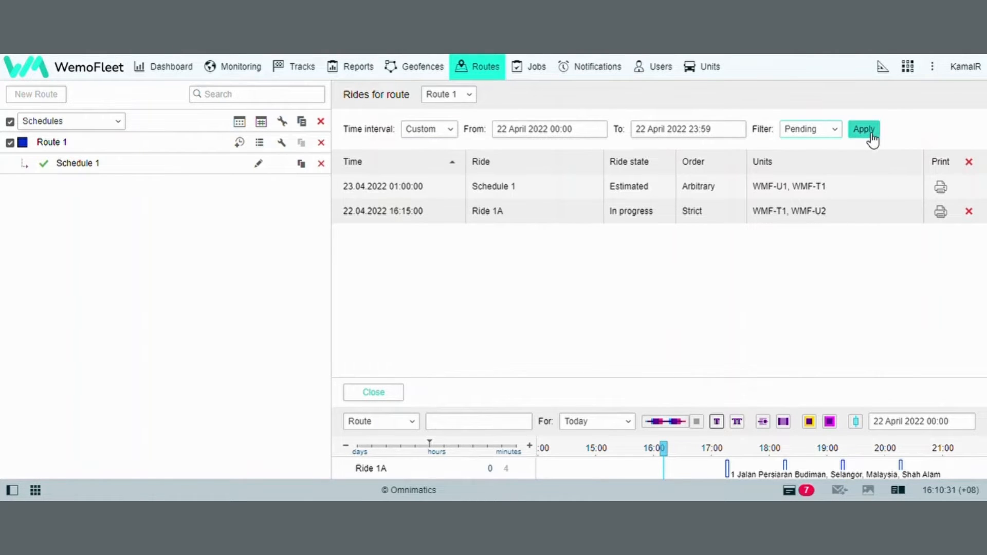
click(873, 138)
Choose another ride state filter for the Route 1 rides list and apply it
click(833, 133)
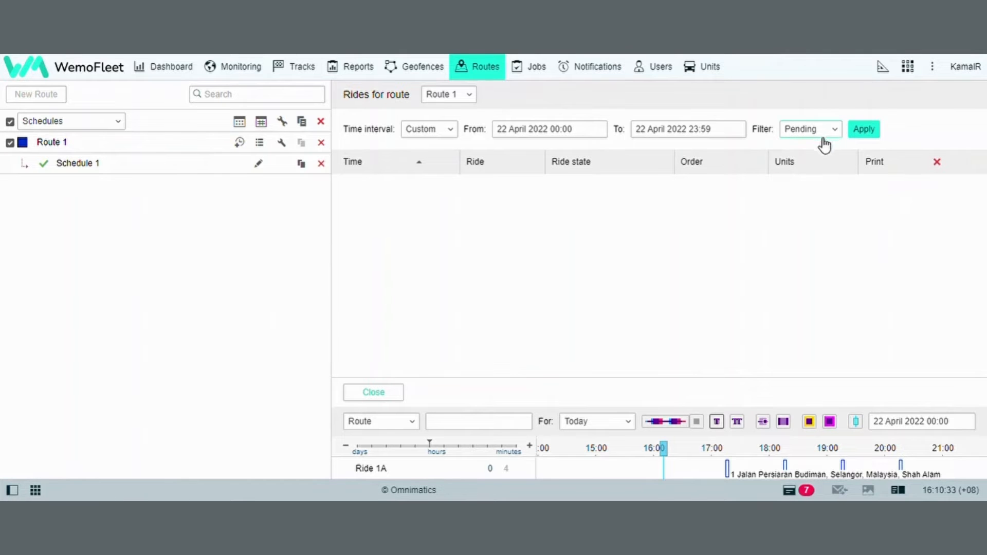
click(822, 143)
click(868, 140)
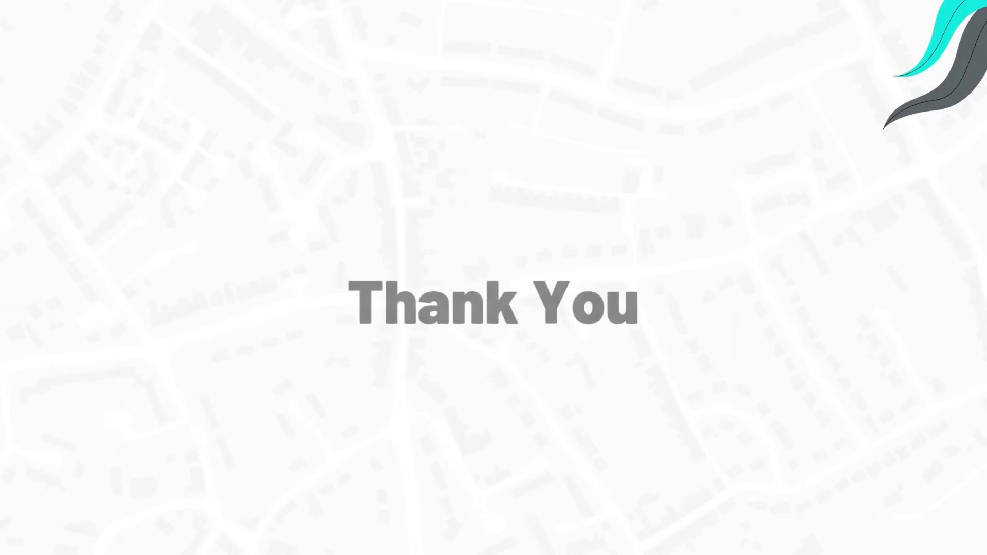